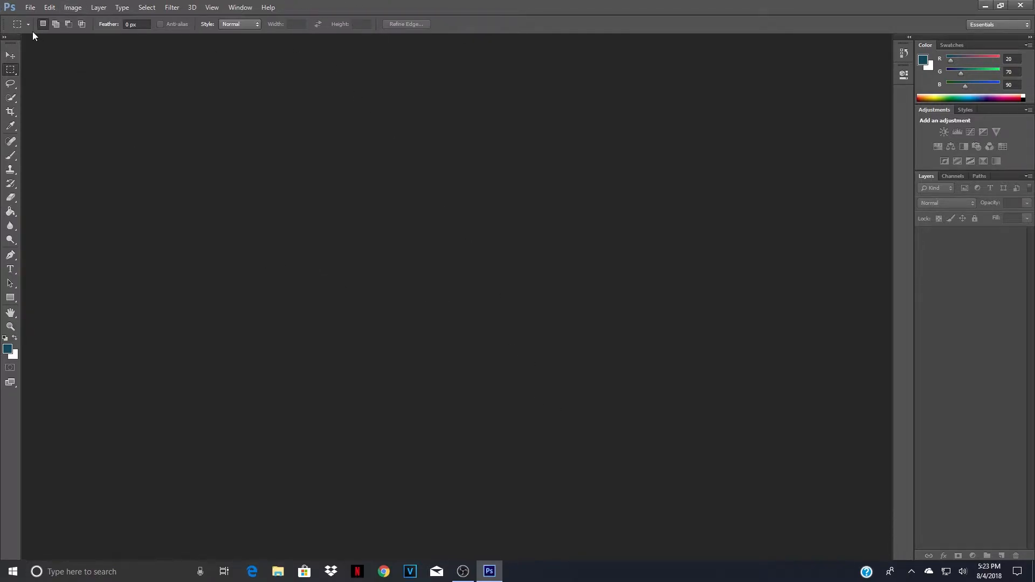
# Create a new 1280 × 720 pixel document at 72 pixels/inch with RGB color and a white background.
pyautogui.click(30, 8)
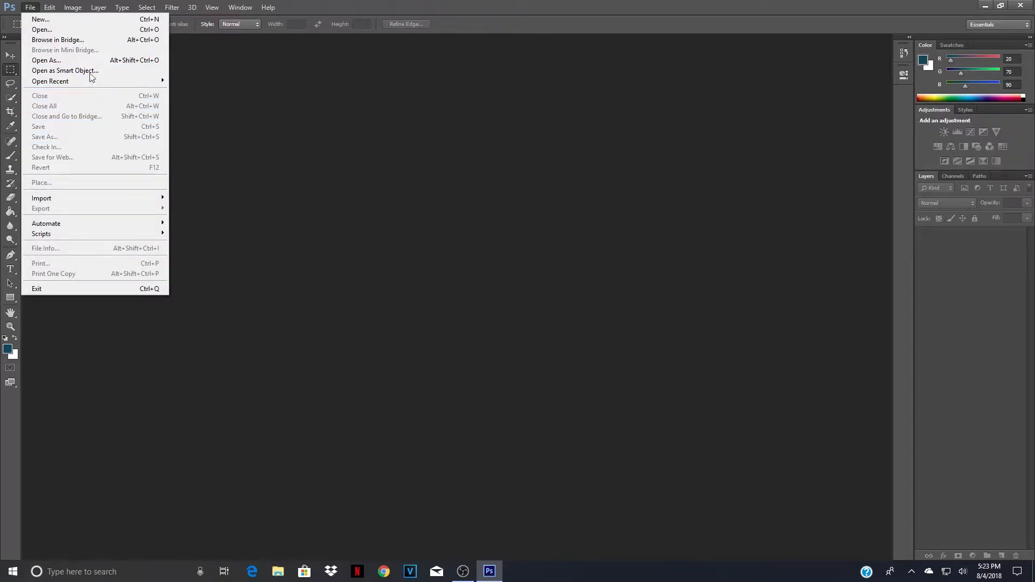
pyautogui.click(43, 19)
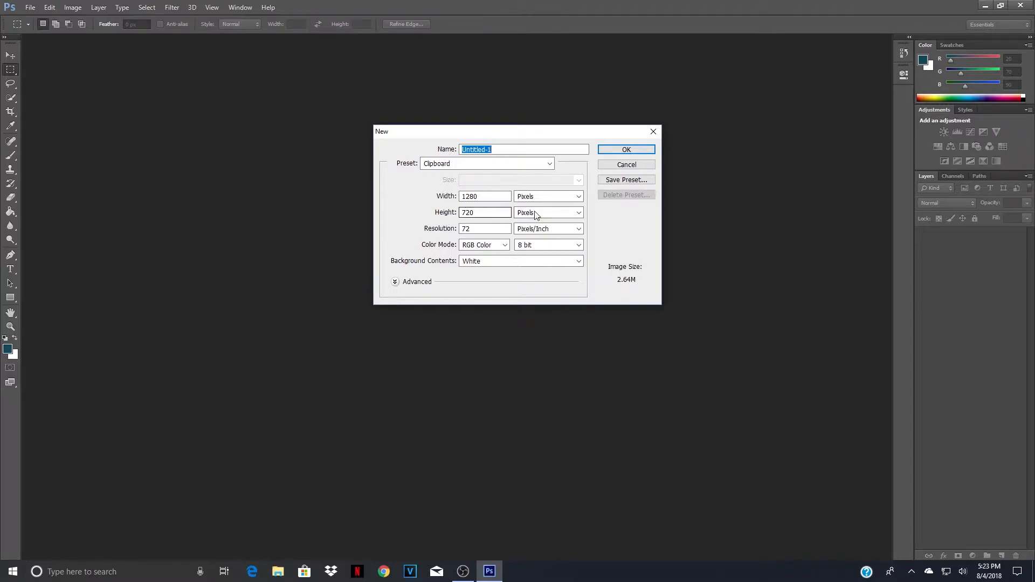
pyautogui.click(530, 197)
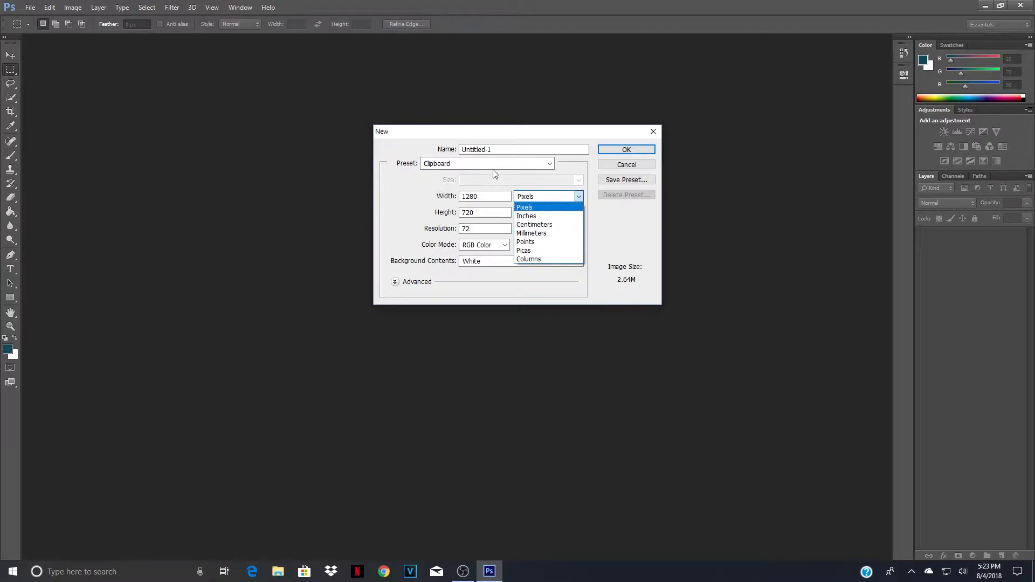
pyautogui.click(548, 209)
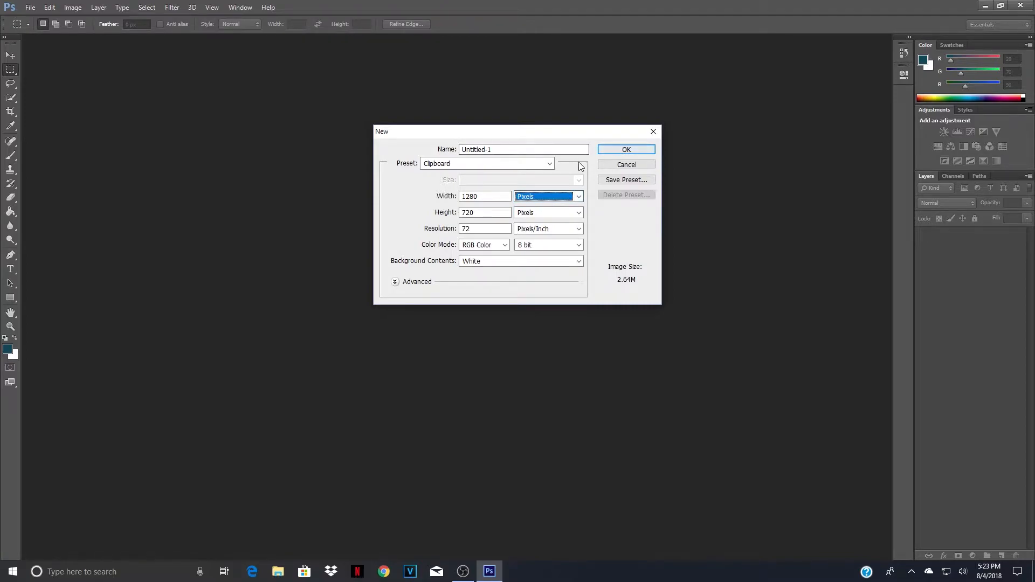
pyautogui.click(618, 154)
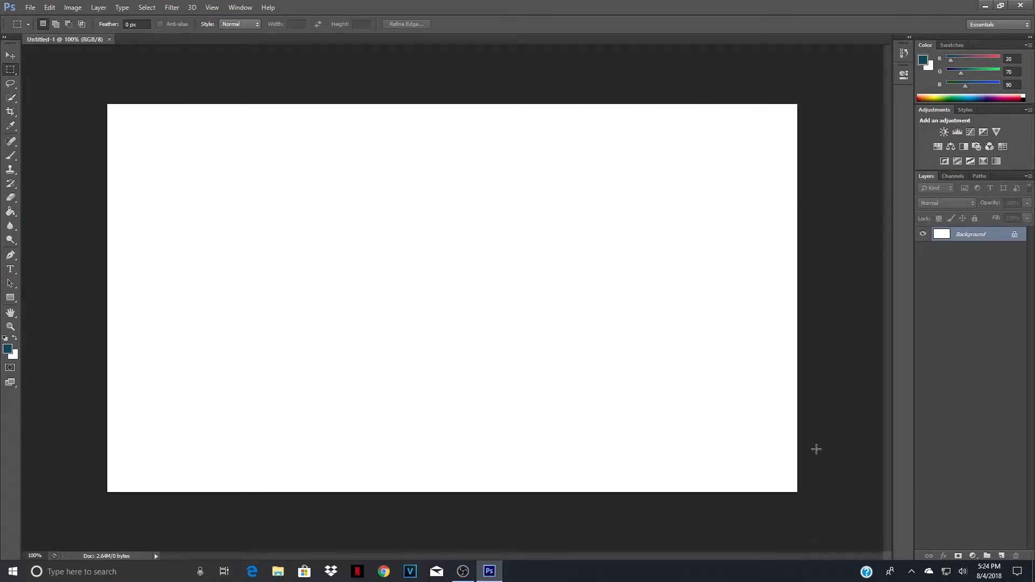
# Switch to Chrome, dismiss the pop-up notification and open Google Images.
pyautogui.click(384, 572)
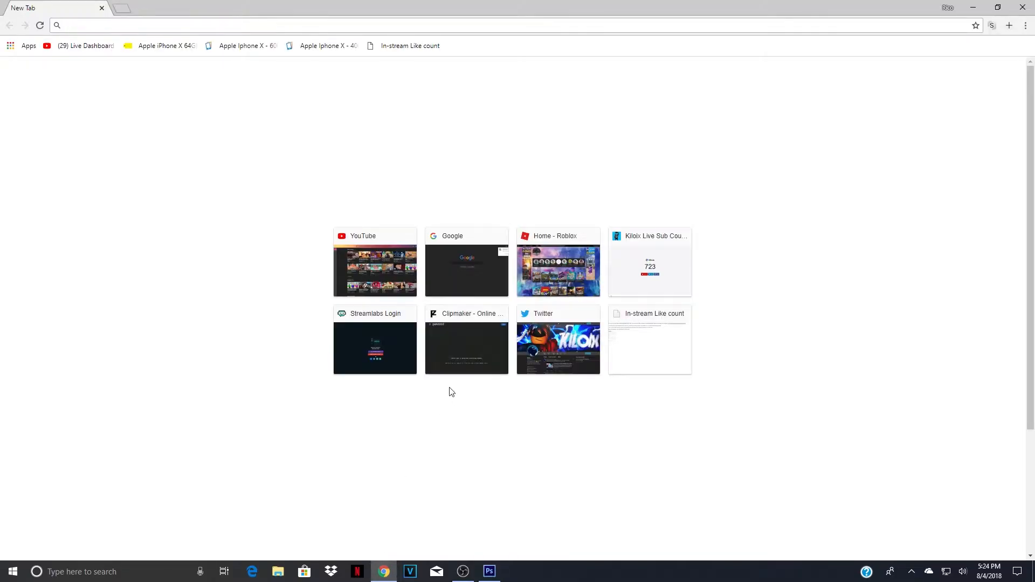
pyautogui.click(469, 266)
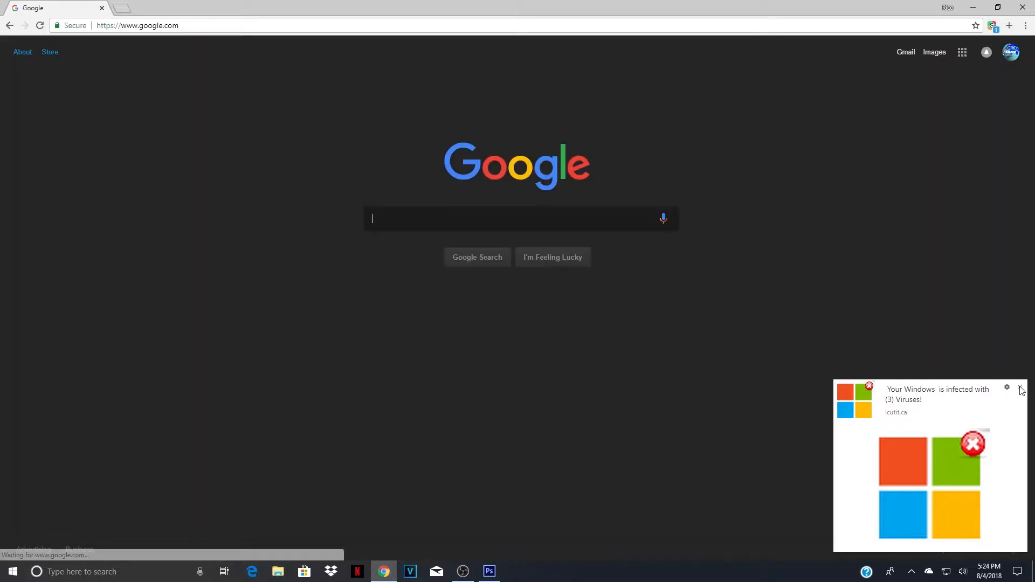
pyautogui.click(1020, 388)
pyautogui.click(933, 60)
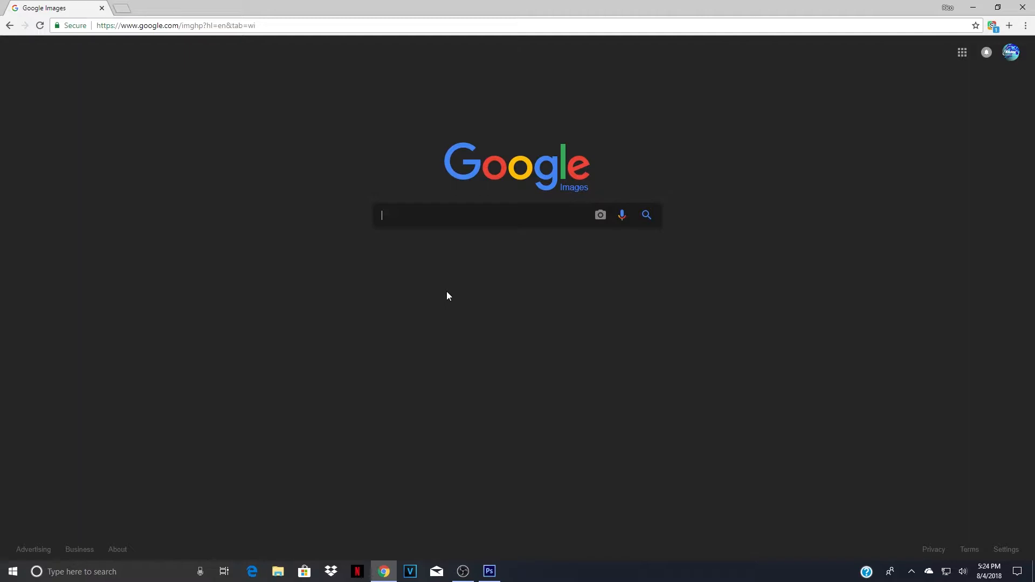
pyautogui.write('jailbreak')
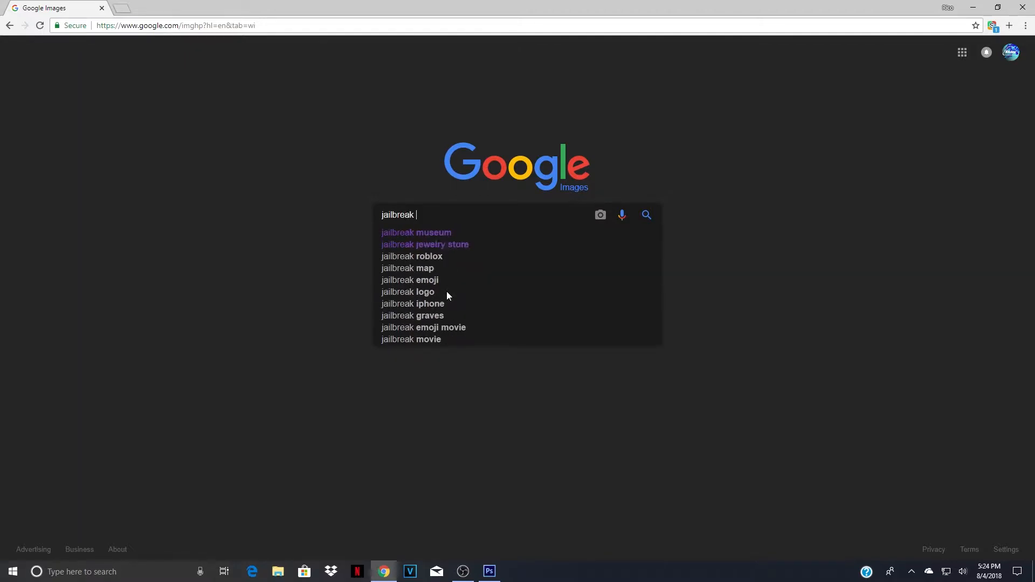
pyautogui.press('BackSpace')
pyautogui.press('BackSpace')
pyautogui.press('BackSpace')
pyautogui.press('BackSpace')
pyautogui.press('BackSpace')
pyautogui.press('BackSpace')
pyautogui.press('BackSpace')
pyautogui.press('BackSpace')
pyautogui.press('BackSpace')
pyautogui.press('BackSpace')
# Search Google Images for "roblox jailbreak".
pyautogui.write('r')
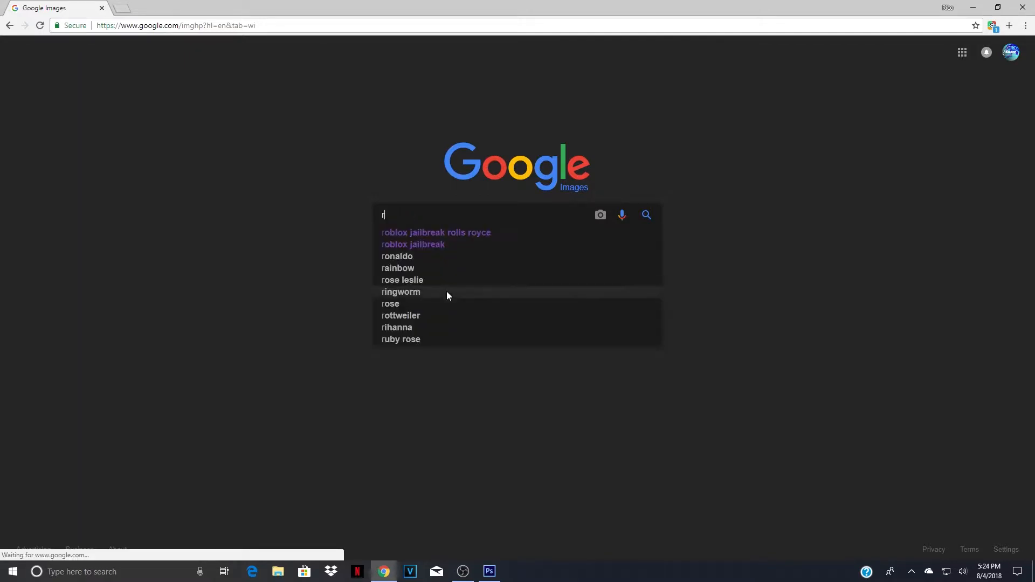
pyautogui.write('oblox jailbreak')
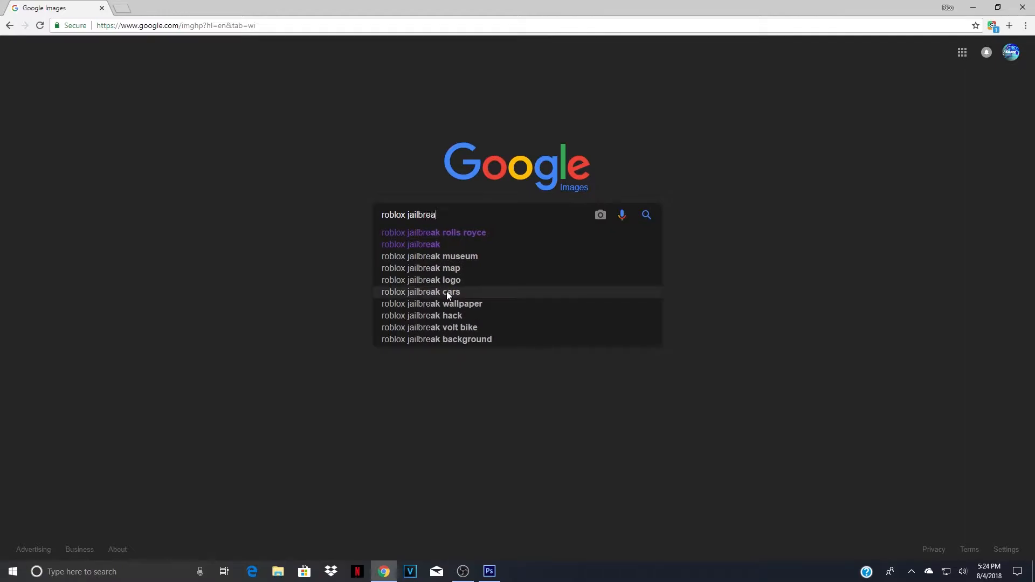
pyautogui.press('Return')
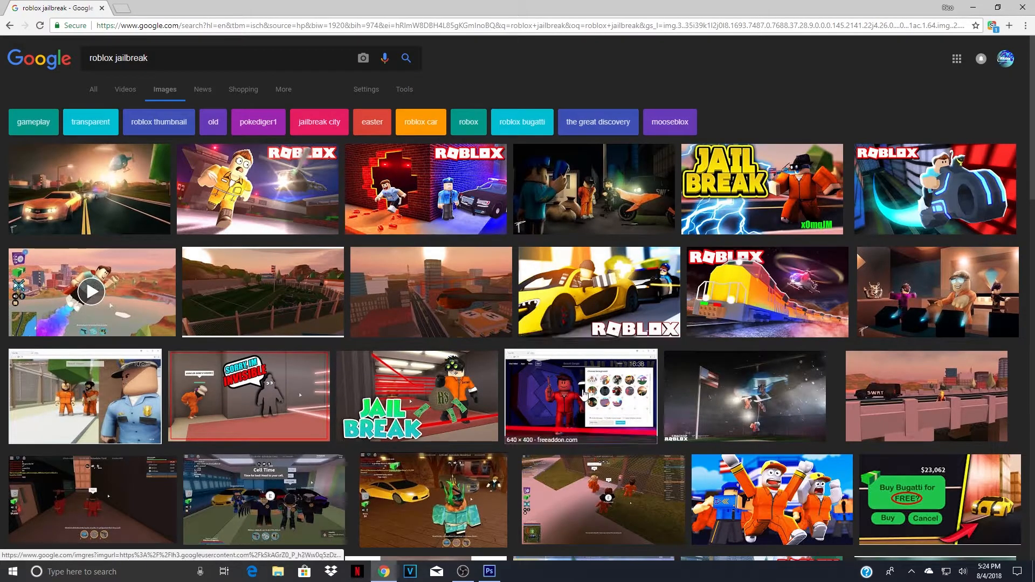
# Open the 1920 × 1080 sunset city image with the helicopter from the Roblox Blog and copy it.
pyautogui.click(485, 297)
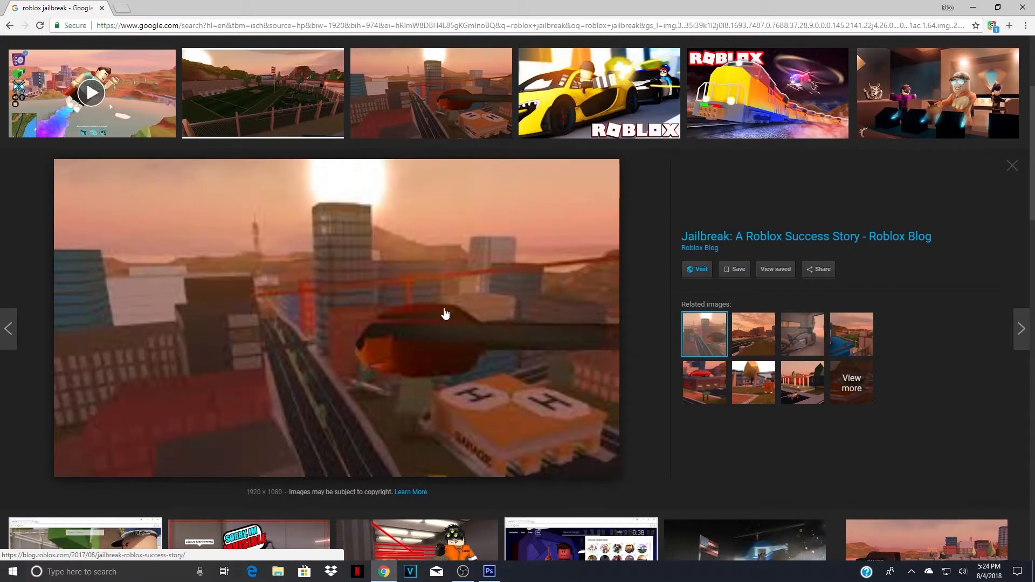
pyautogui.rightClick(397, 322)
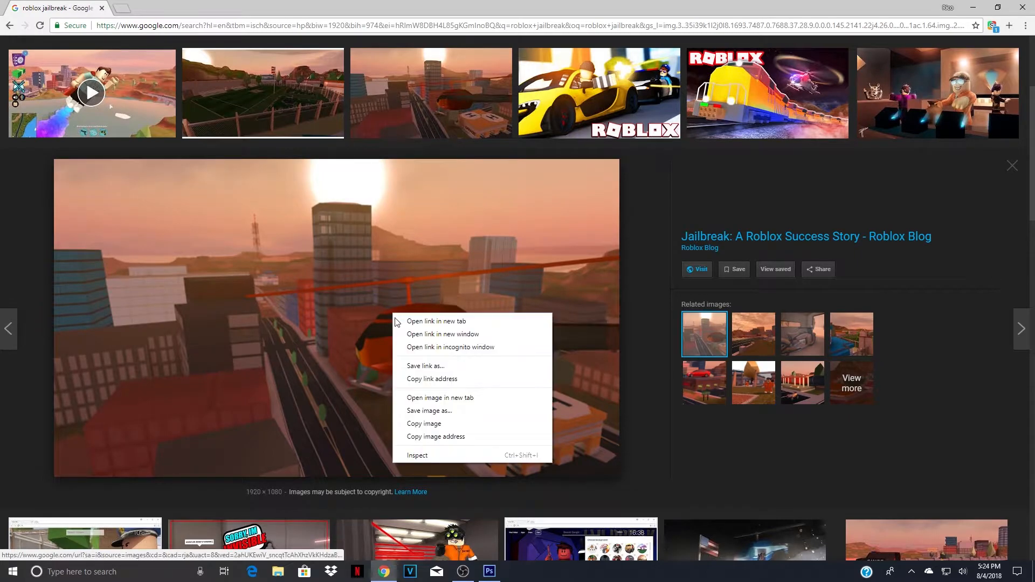
pyautogui.click(433, 424)
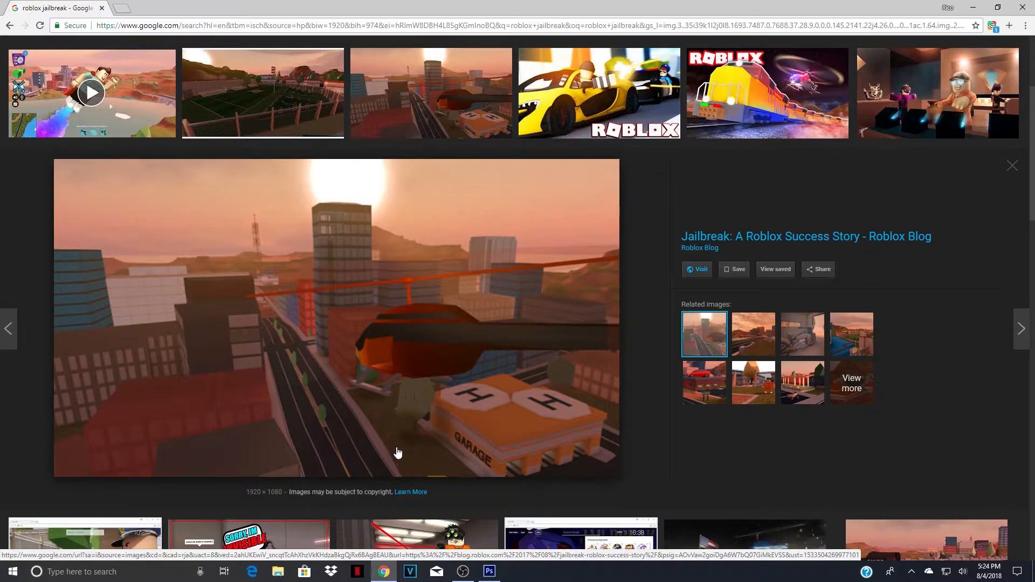
# Preview other Jailbreak results: the orange car chase, the night arrest scene and the Volt Bike thumbnail.
pyautogui.scroll(3, 407, 419)
pyautogui.click(76, 163)
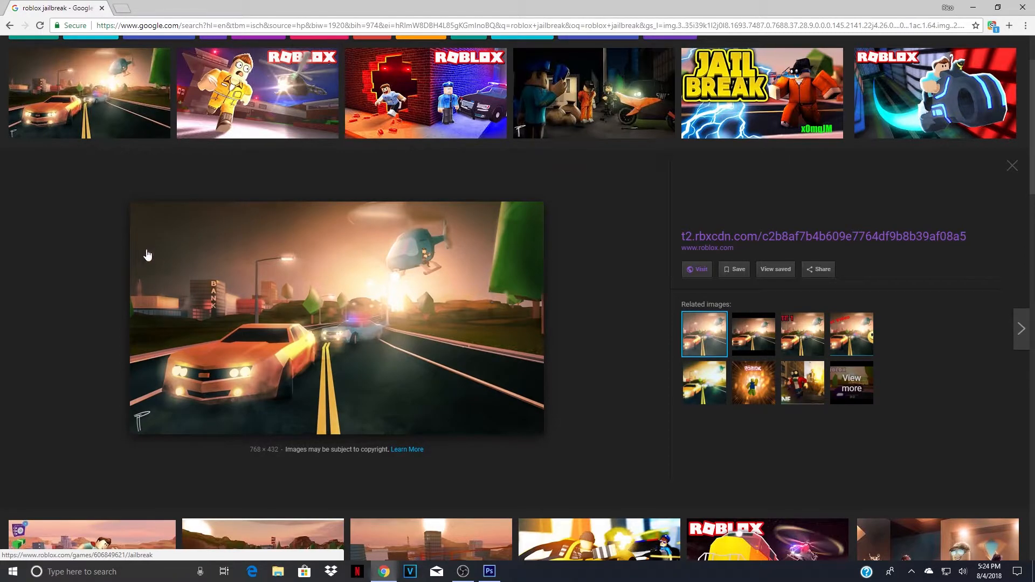
pyautogui.click(515, 140)
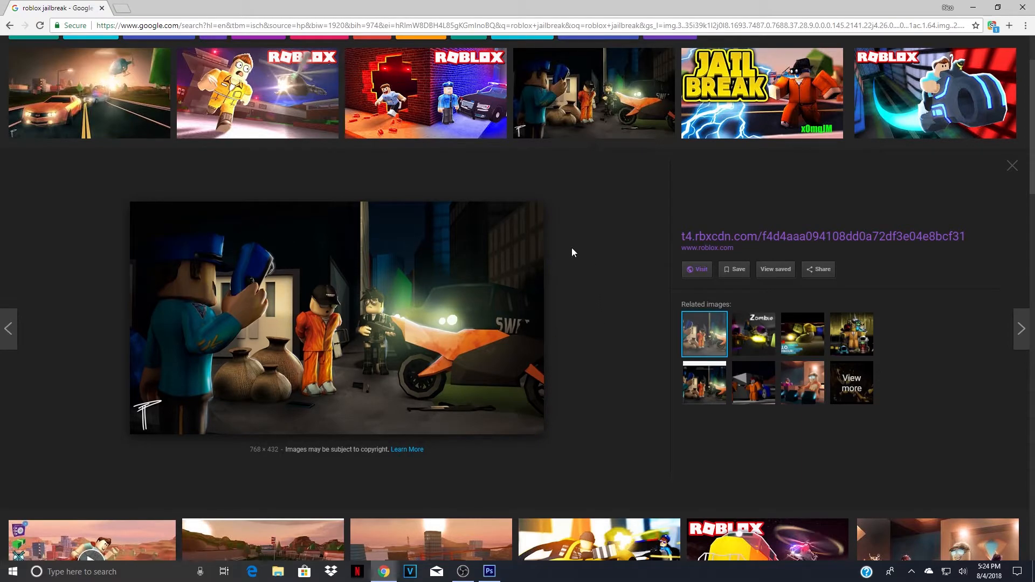
pyautogui.click(862, 108)
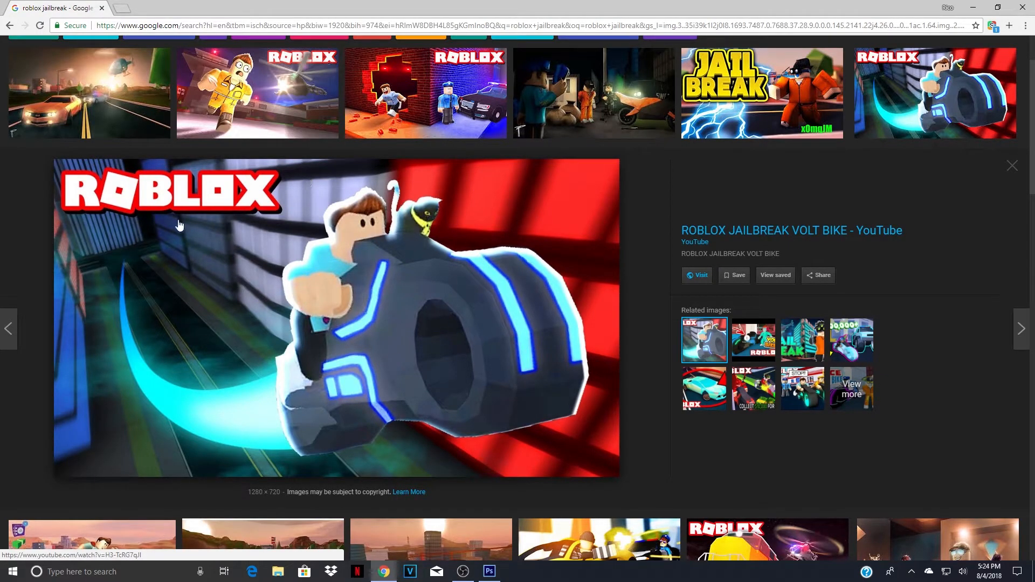
# Reopen the sunset city image with the helicopter and copy it to the clipboard.
pyautogui.scroll(-3, 431, 377)
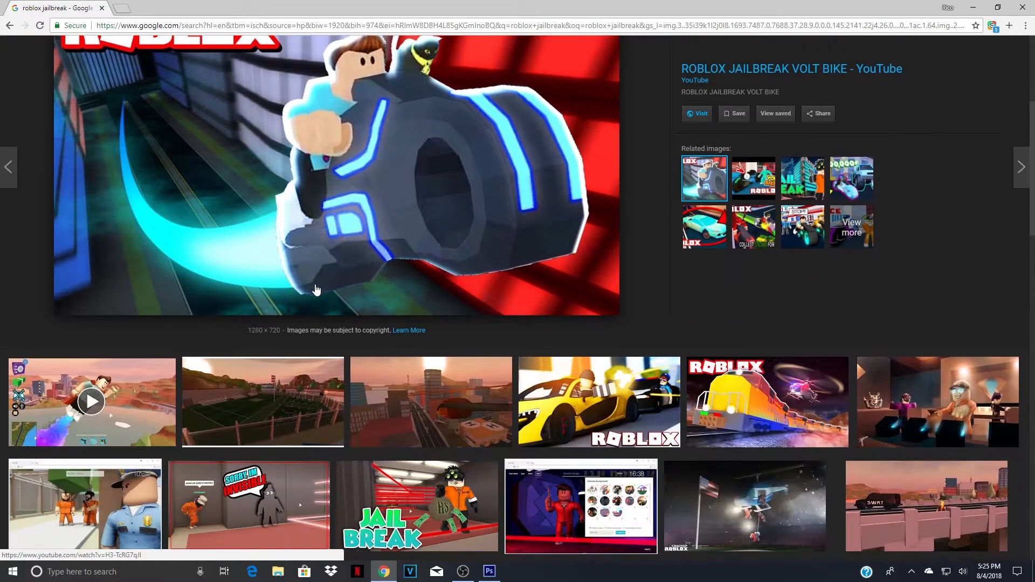
pyautogui.click(444, 408)
pyautogui.rightClick(353, 282)
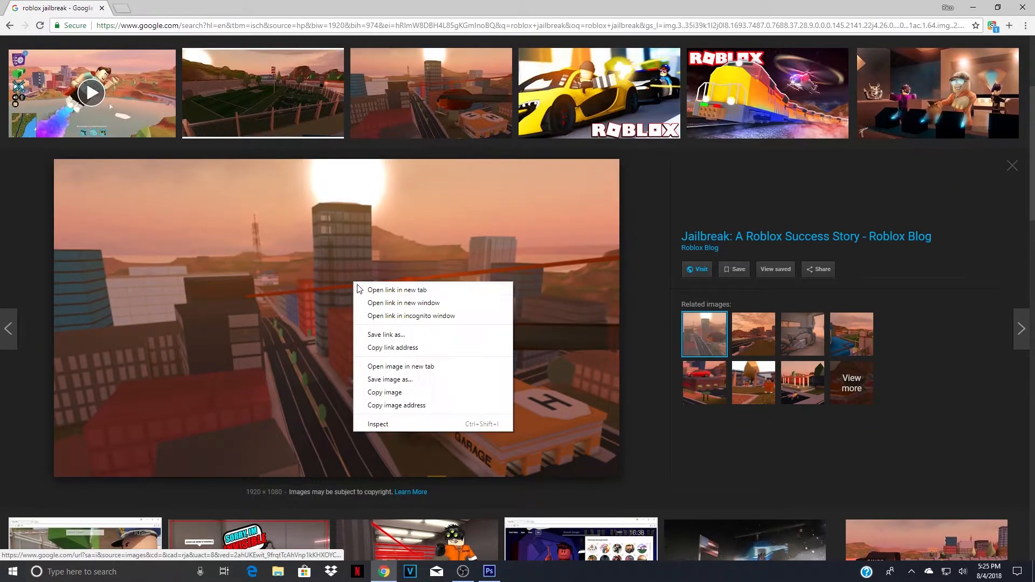
pyautogui.click(426, 394)
# Switch back to Photoshop and convert the locked Background into a regular layer named Layer 0.
pyautogui.click(489, 571)
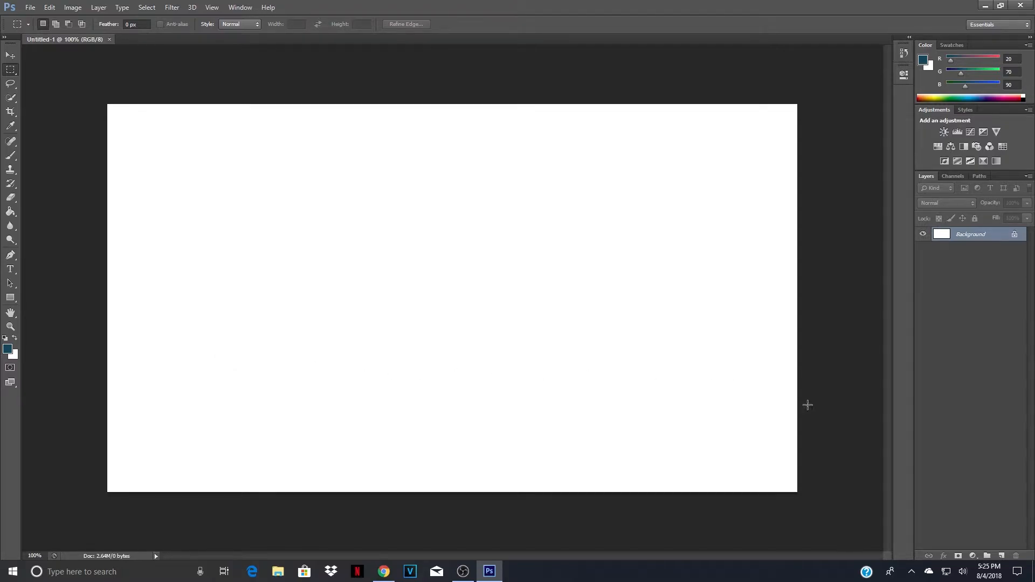
pyautogui.doubleClick(975, 238)
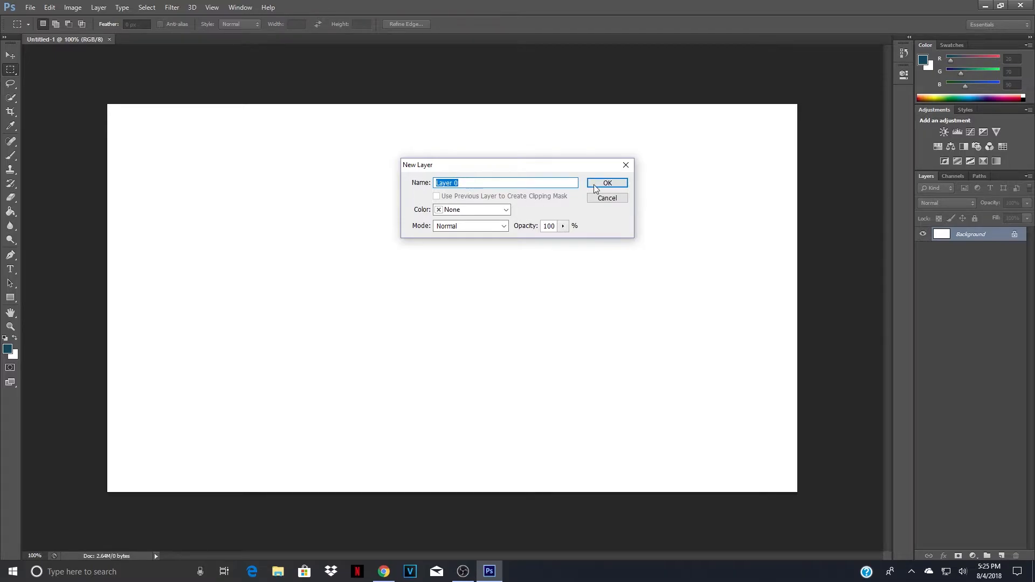
pyautogui.click(608, 183)
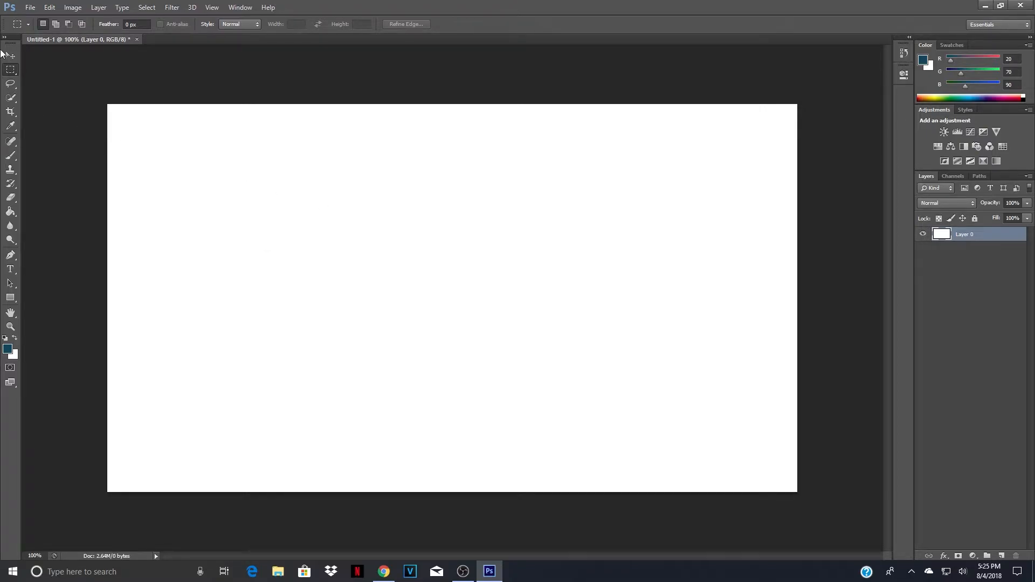
# Add a new empty layer and erase the white fill of Layer 0 using the Paint Bucket in Clear mode.
pyautogui.click(10, 212)
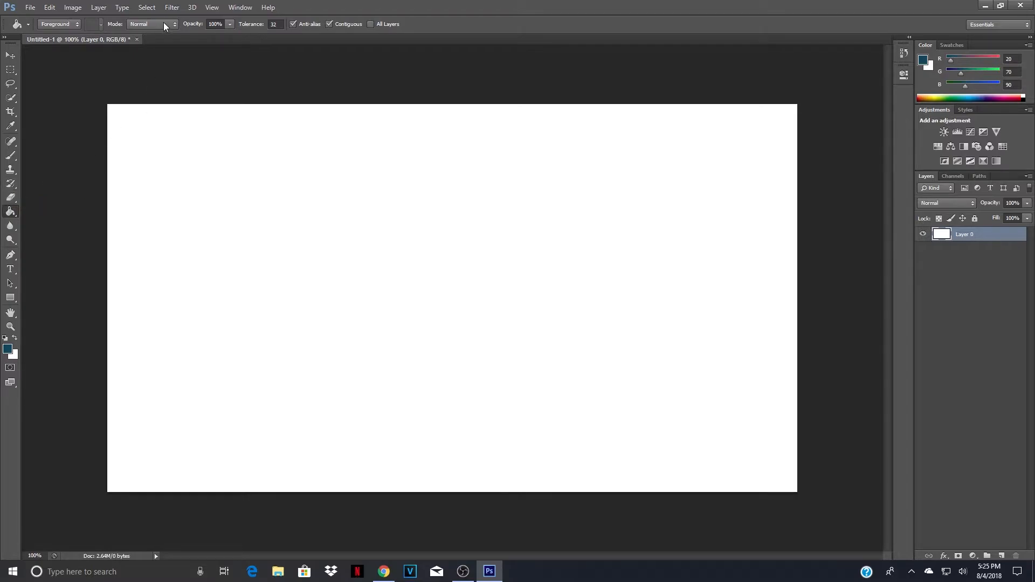
pyautogui.click(150, 21)
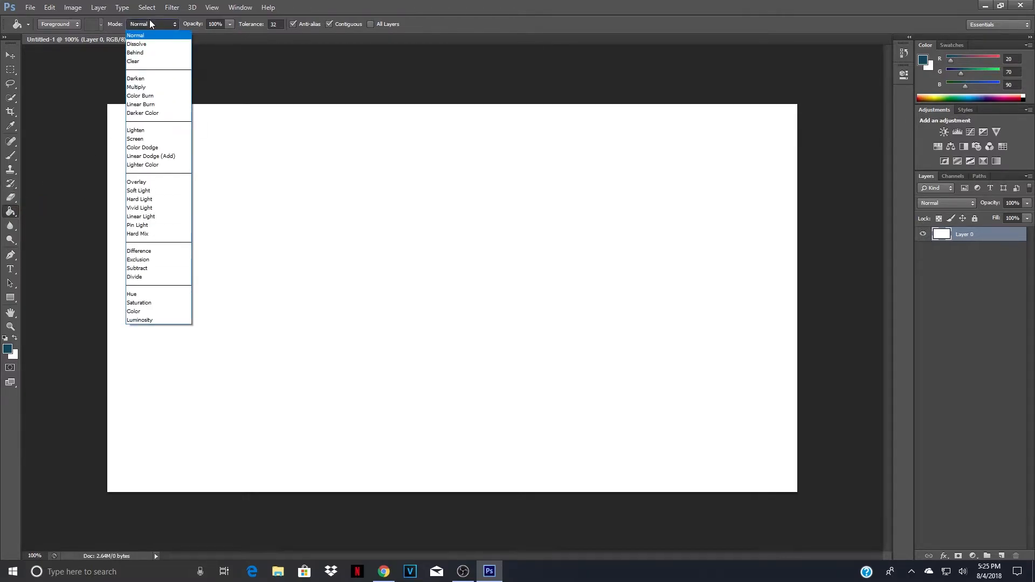
pyautogui.click(159, 62)
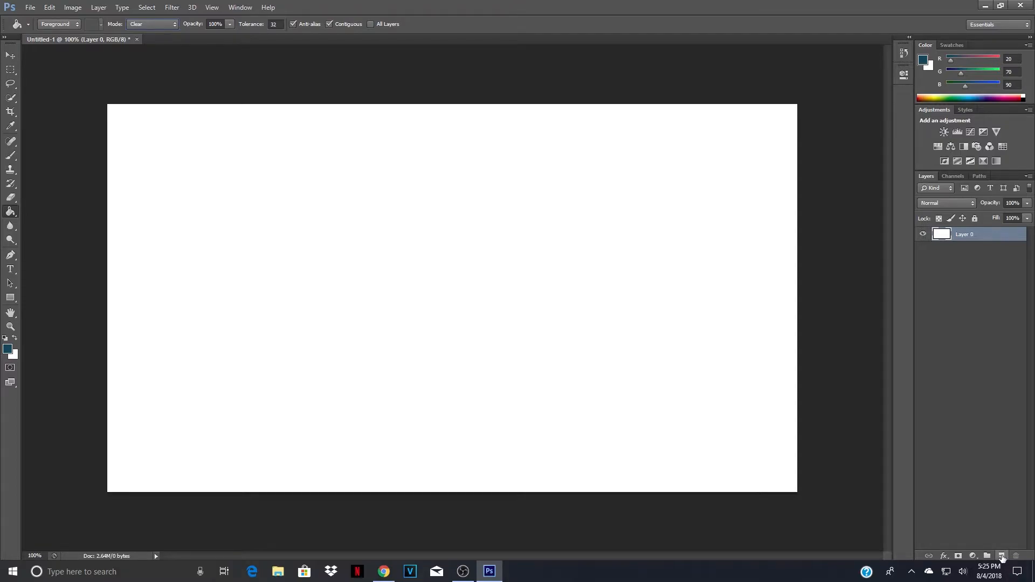
pyautogui.click(1002, 556)
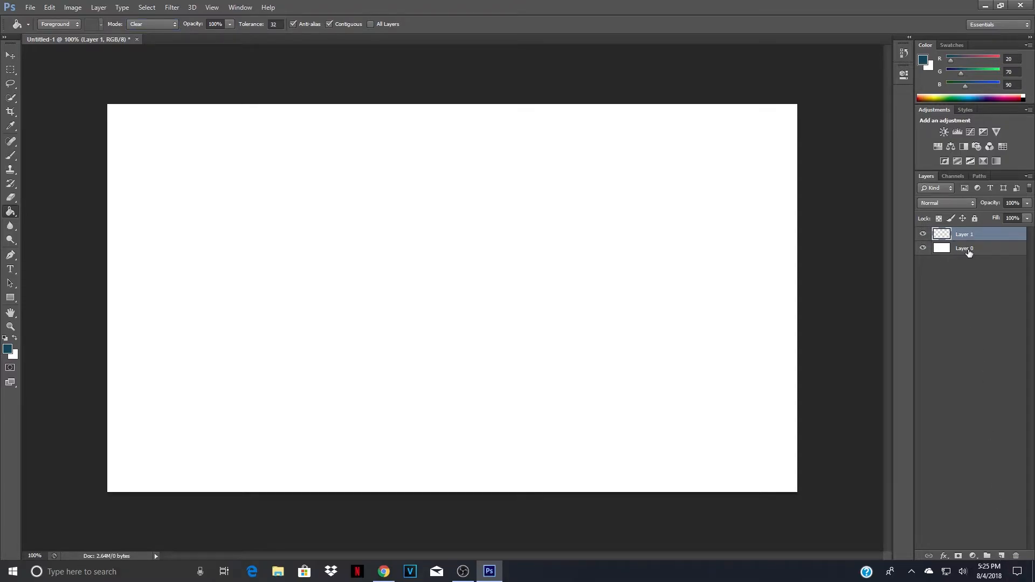
pyautogui.click(947, 252)
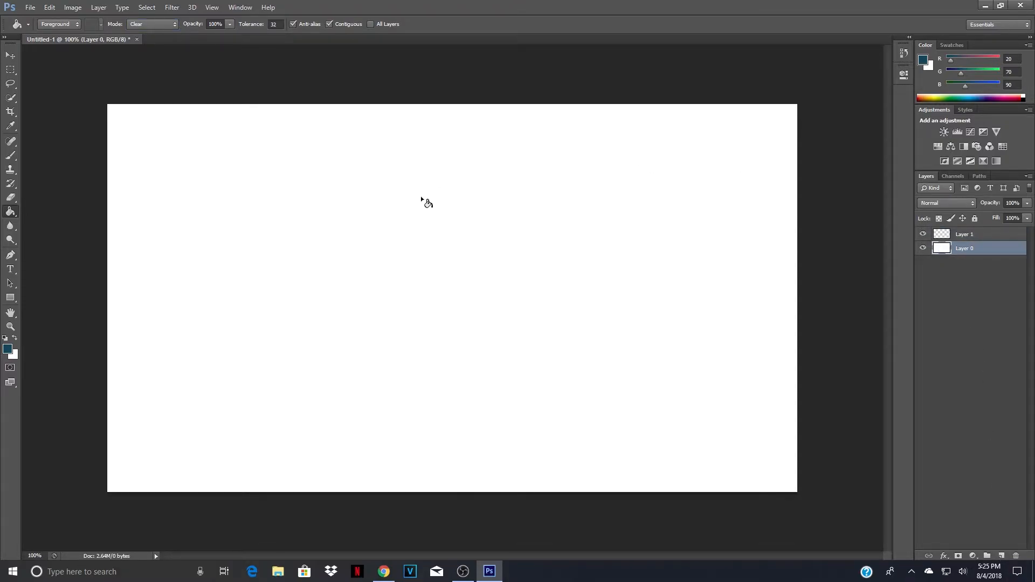
pyautogui.click(423, 279)
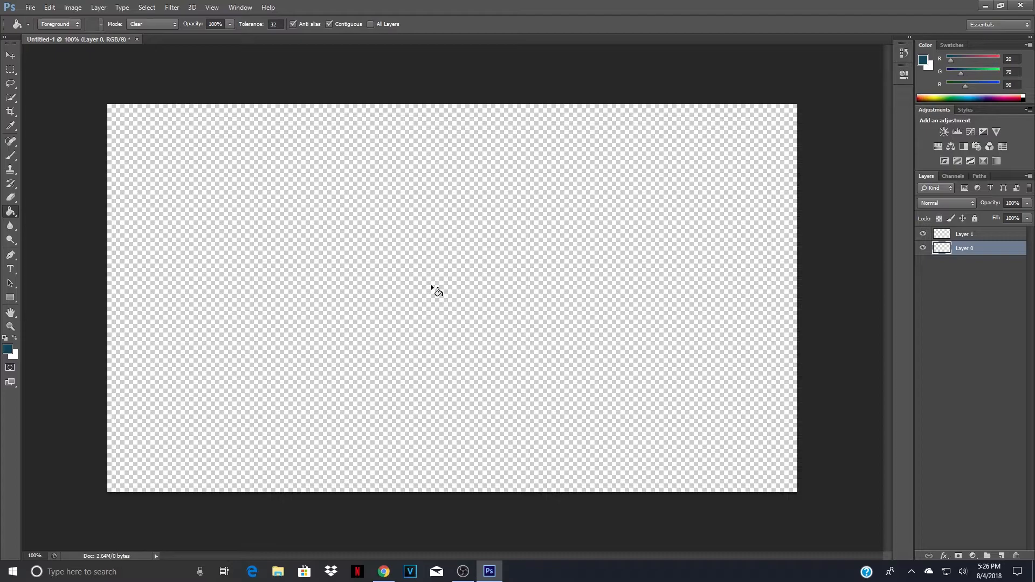
# Paste the city image into Layer 0, scale it to about 55% width and 37% height, and align it to the canvas's upper-left corner.
pyautogui.click(10, 55)
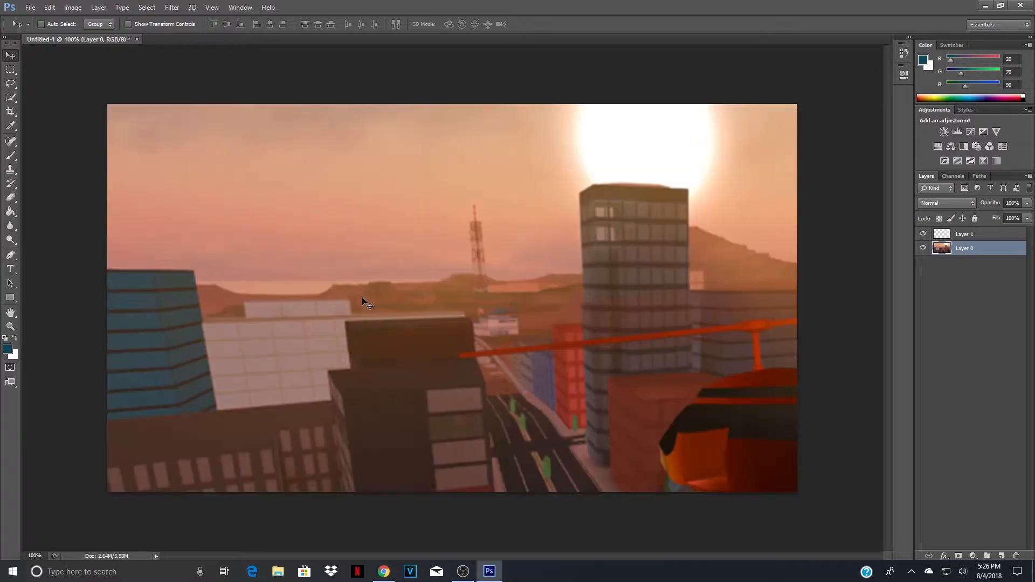
pyautogui.moveTo(421, 384)
pyautogui.mouseDown()
pyautogui.moveTo(468, 408)
pyautogui.moveTo(433, 387)
pyautogui.mouseUp()
pyautogui.hotkey('ctrl', 't')
pyautogui.moveTo(108, 105); pyautogui.dragTo(607, 487)
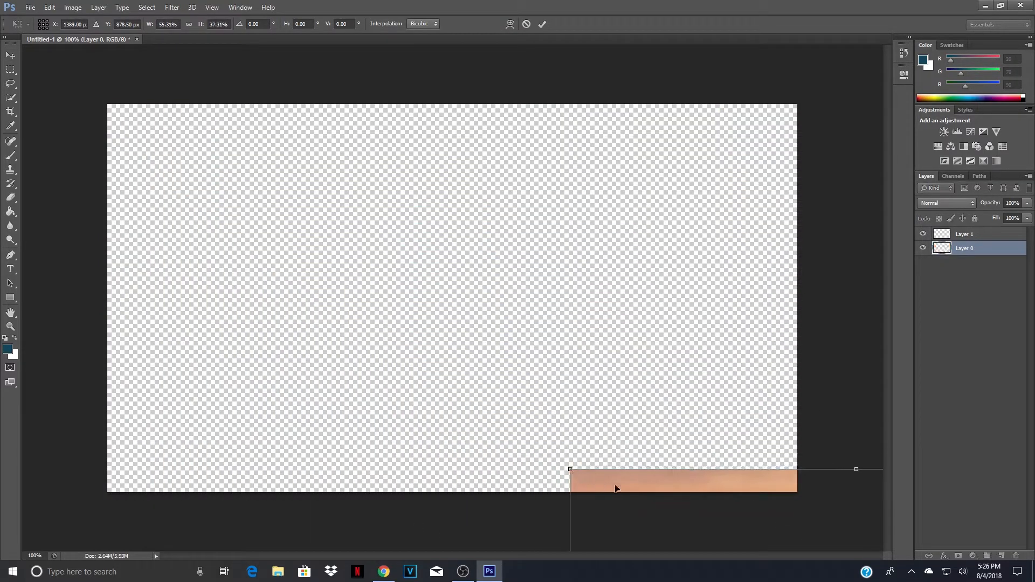
pyautogui.press('Return')
pyautogui.moveTo(702, 488); pyautogui.dragTo(277, 135)
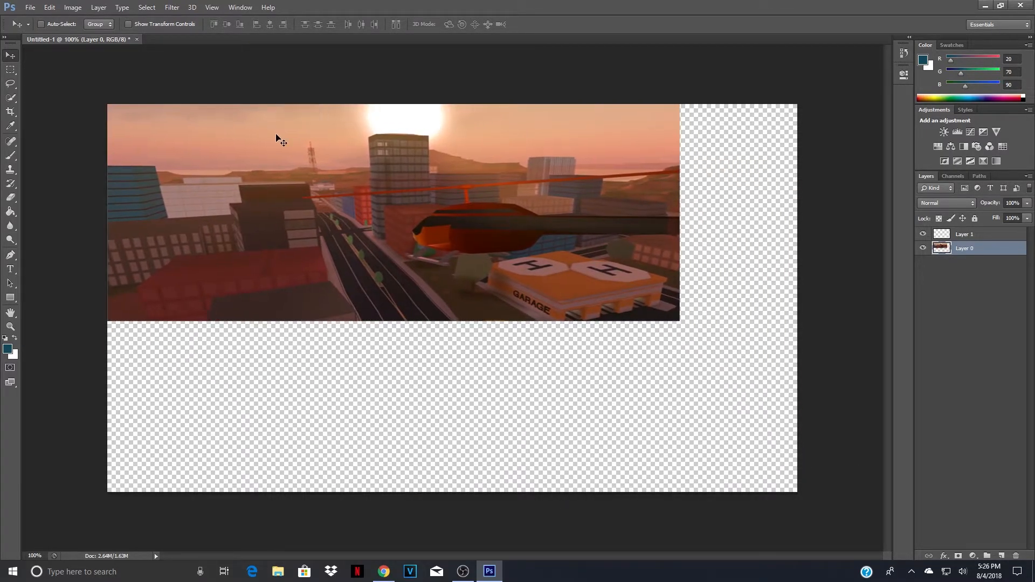
# Stretch the city image to cover the whole canvas and make Layer 1 the active layer.
pyautogui.hotkey('ctrl', 't')
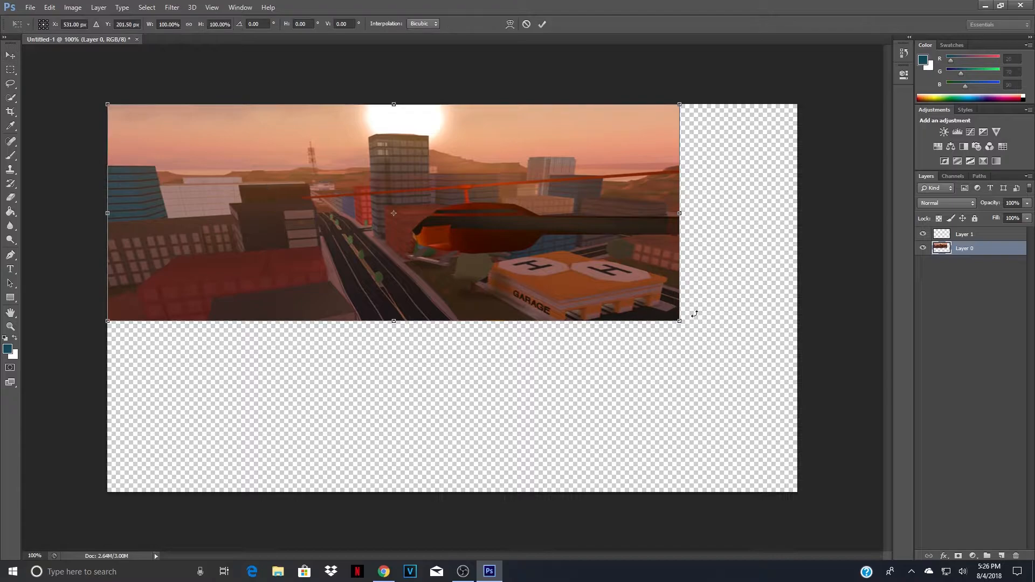
pyautogui.moveTo(680, 321); pyautogui.dragTo(797, 493)
pyautogui.press('Return')
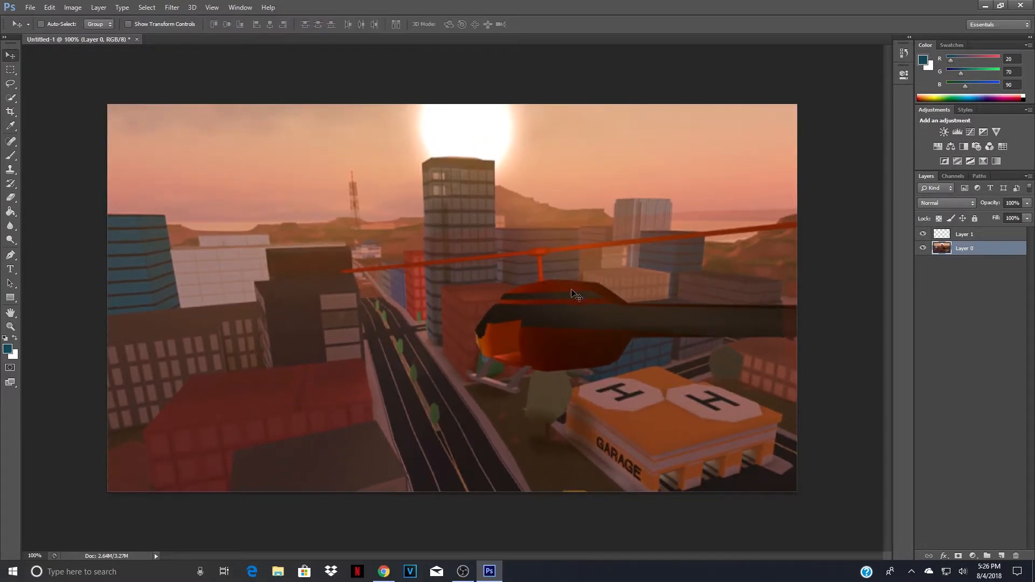
pyautogui.click(955, 234)
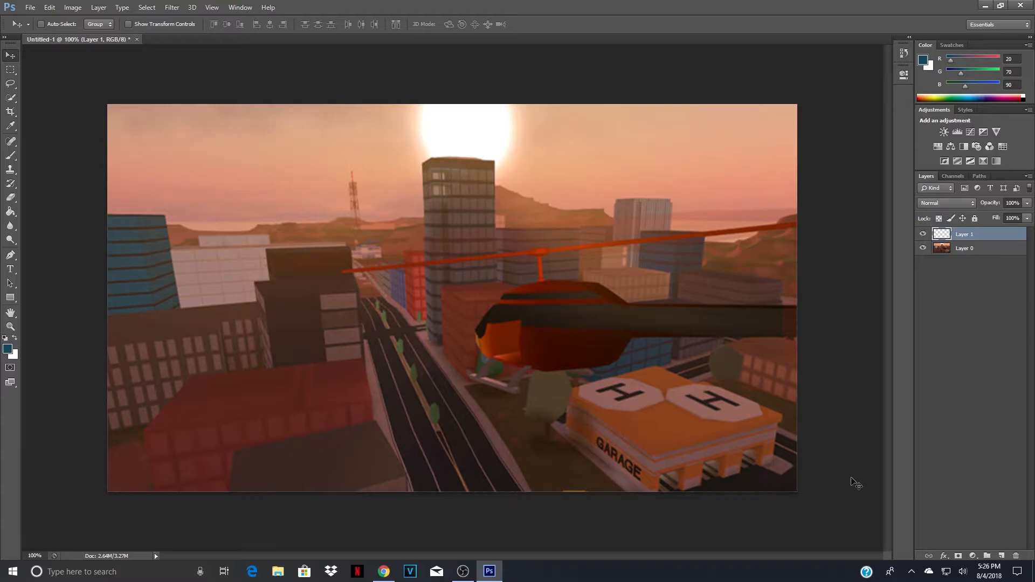
# Delete the empty Layer 1 and give Layer 0 a 16 px stroke positioned inside.
pyautogui.press('Delete')
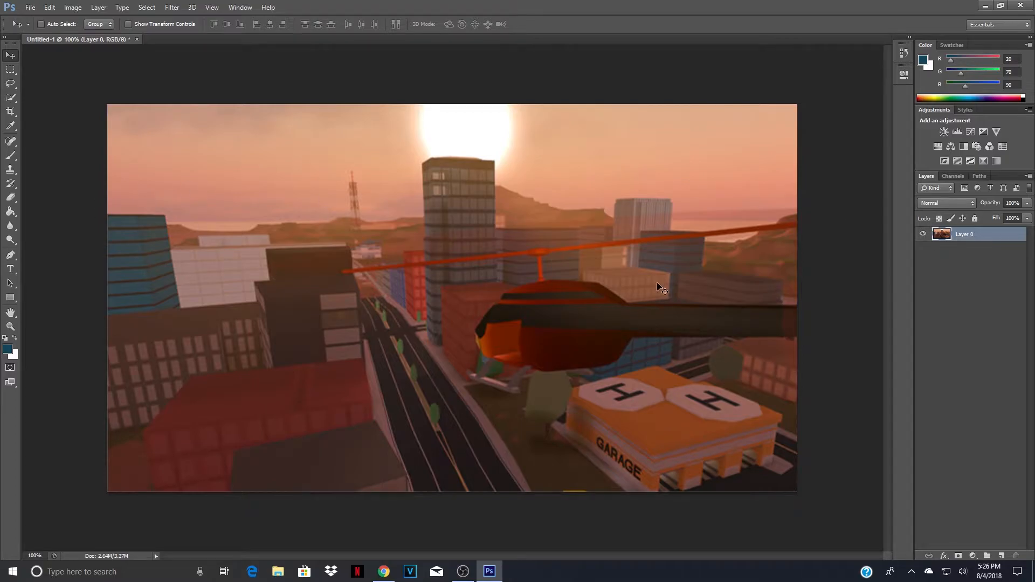
pyautogui.doubleClick(945, 234)
pyautogui.moveTo(431, 228); pyautogui.dragTo(218, 130)
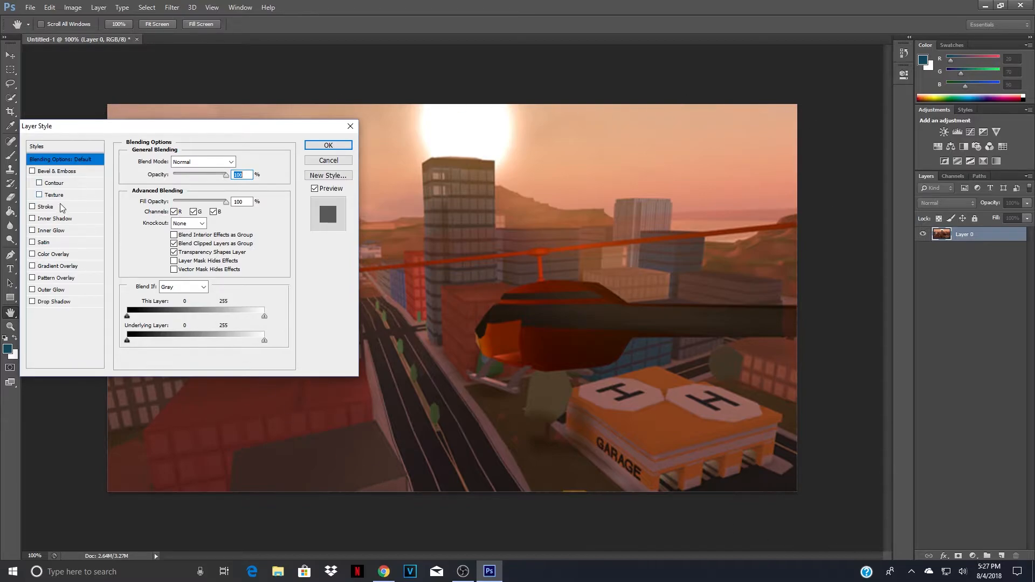
pyautogui.click(32, 207)
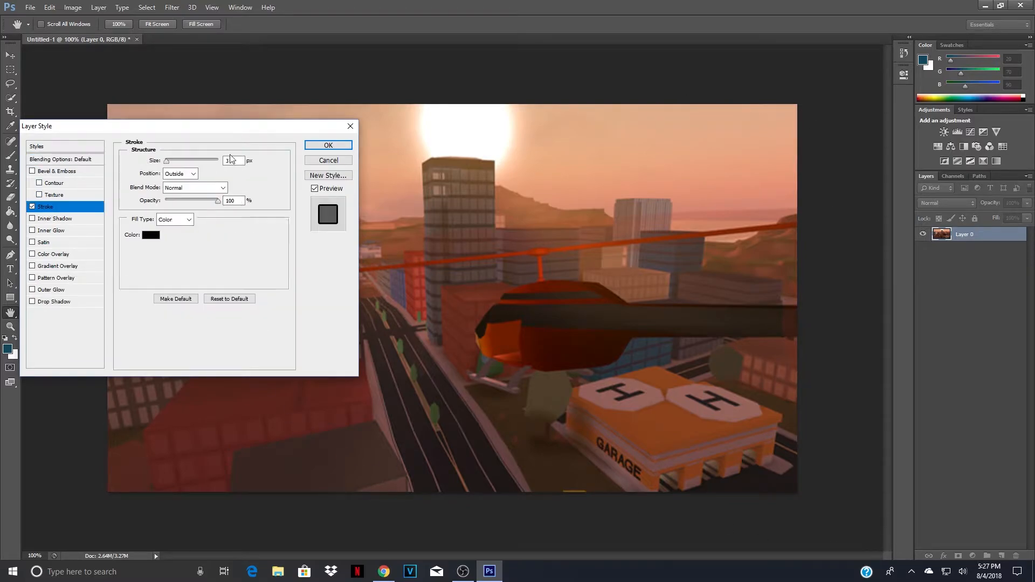
pyautogui.click(167, 163)
pyautogui.moveTo(168, 161); pyautogui.dragTo(165, 161)
pyautogui.click(183, 174)
pyautogui.click(188, 193)
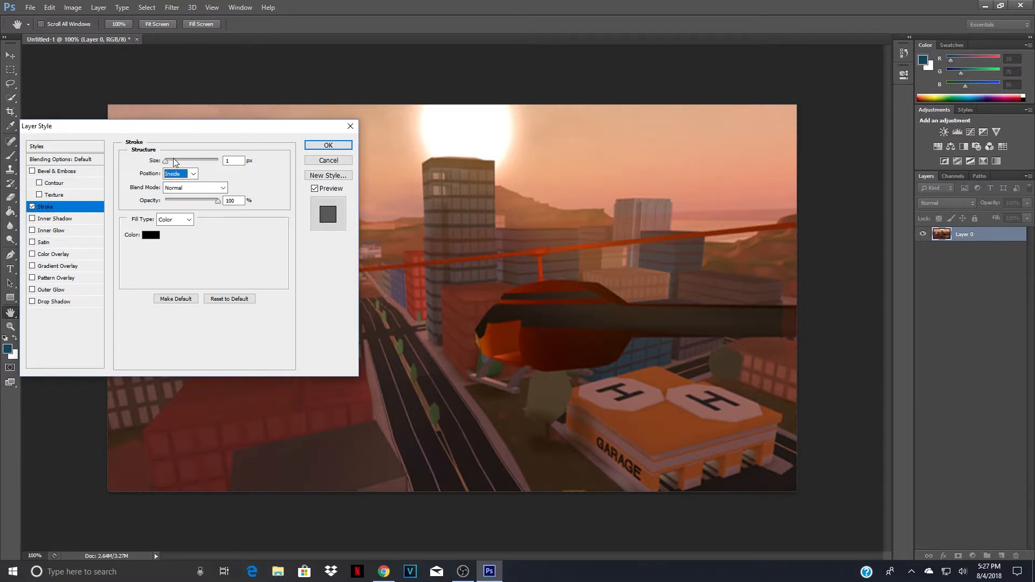
pyautogui.moveTo(166, 160); pyautogui.dragTo(173, 164)
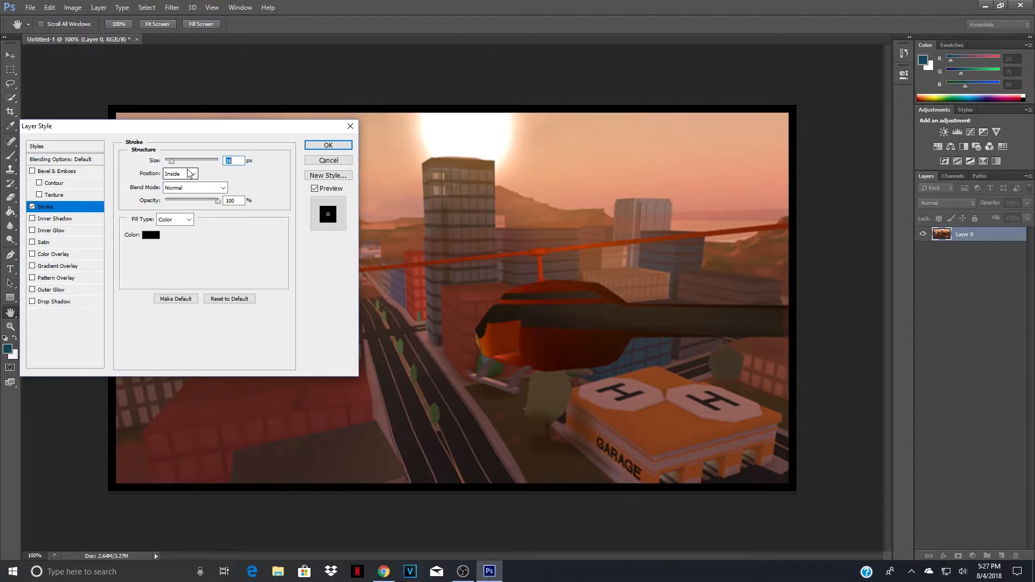
# Set Layer 0's stroke color to red ff0000 and apply the layer style.
pyautogui.click(157, 237)
pyautogui.write('ff0000')
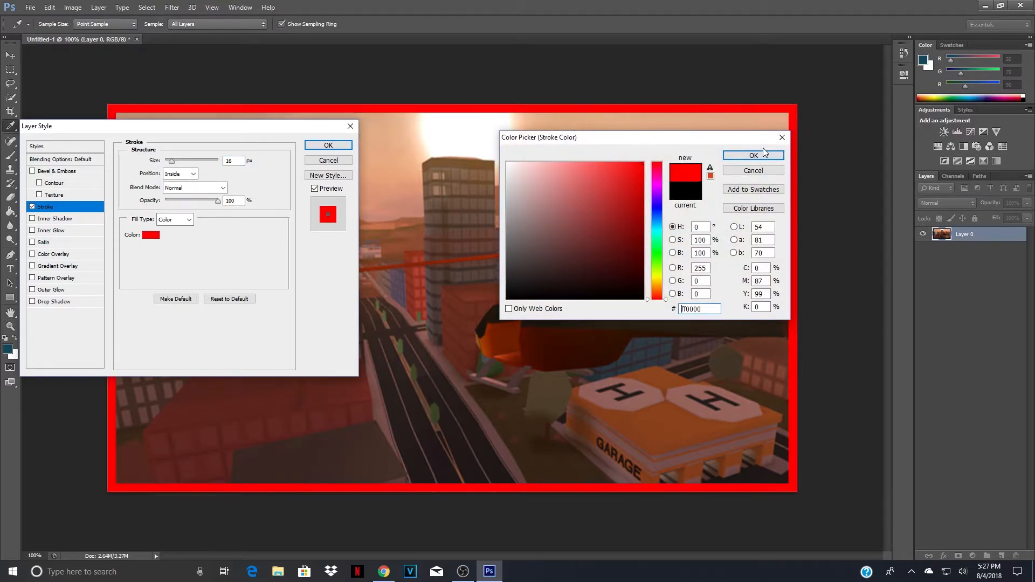
pyautogui.click(760, 155)
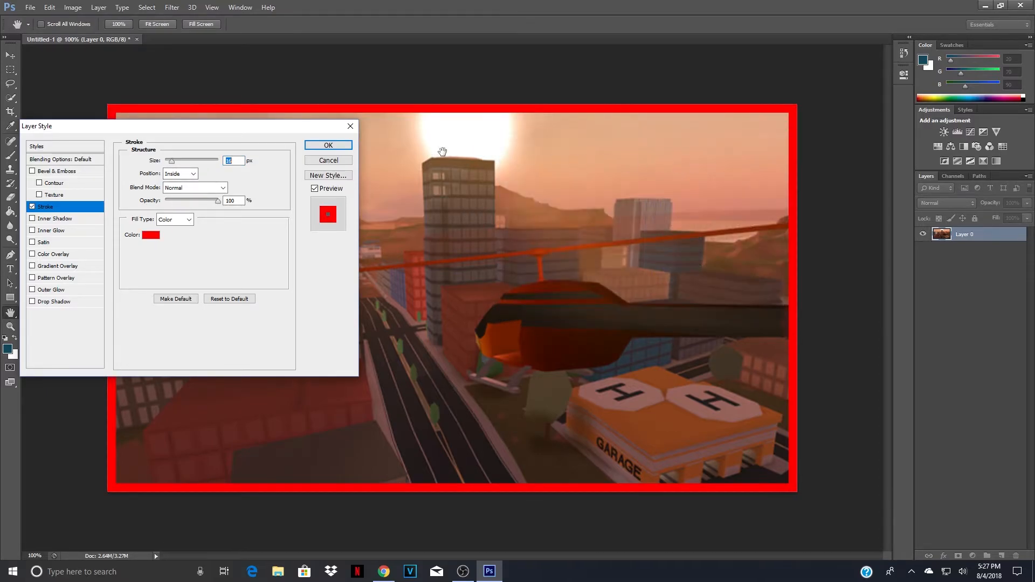
pyautogui.click(326, 146)
pyautogui.press('v')
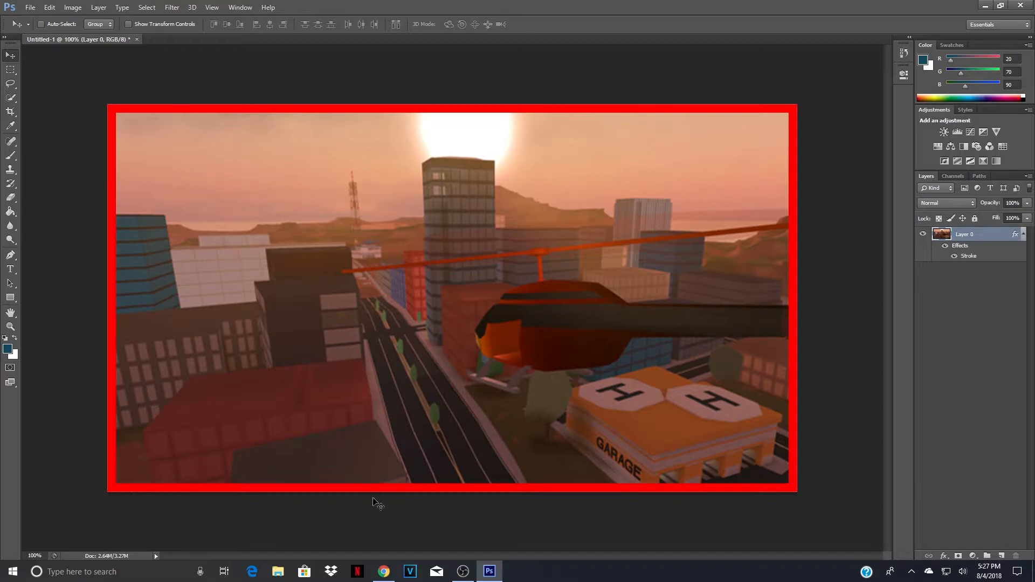
# Switch to Chrome and search Google Images for "roblox transparent background".
pyautogui.click(384, 571)
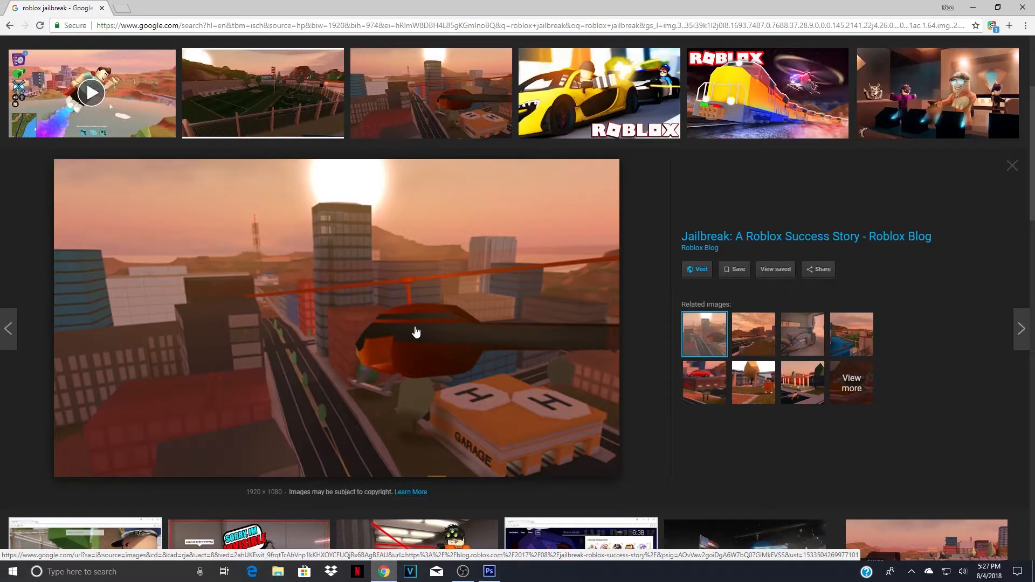
pyautogui.scroll(4, 300, 292)
pyautogui.tripleClick(208, 63)
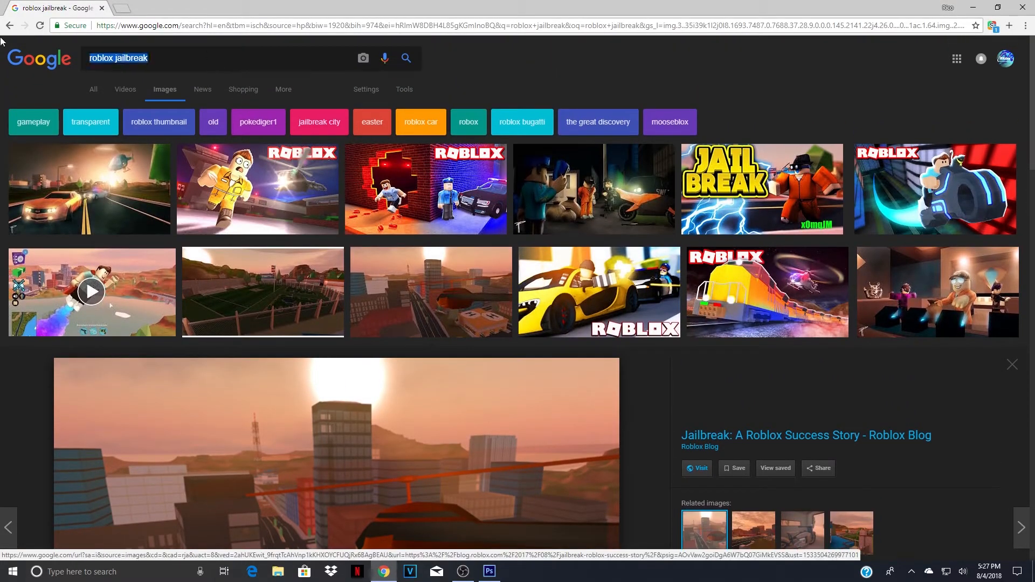
pyautogui.write('roblox ')
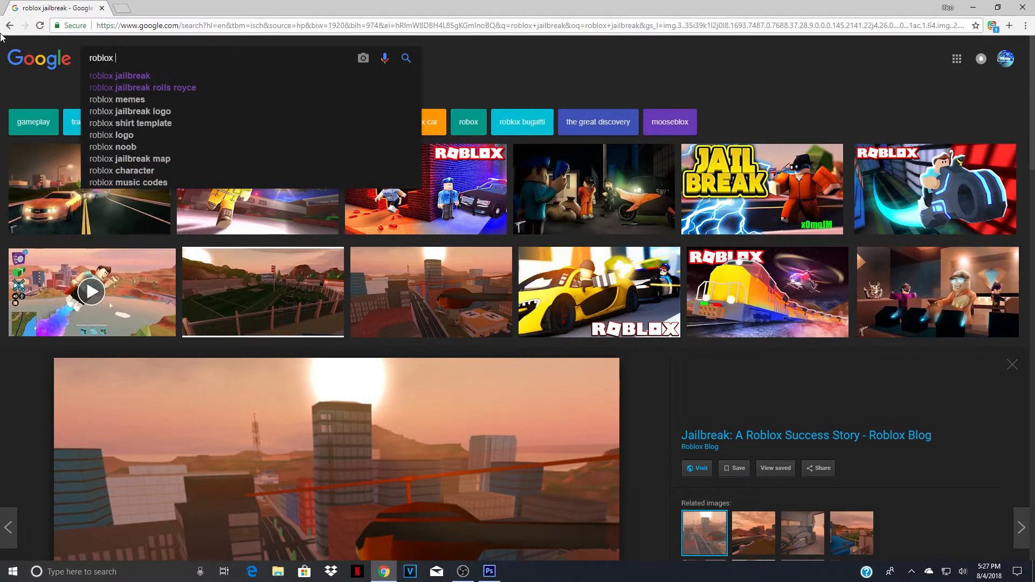
pyautogui.write('transp')
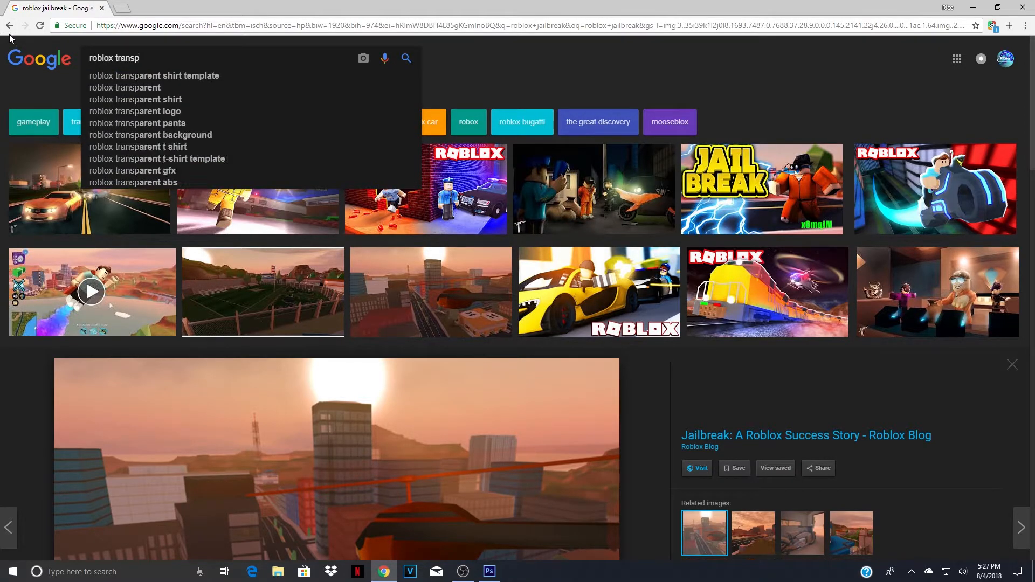
pyautogui.click(238, 135)
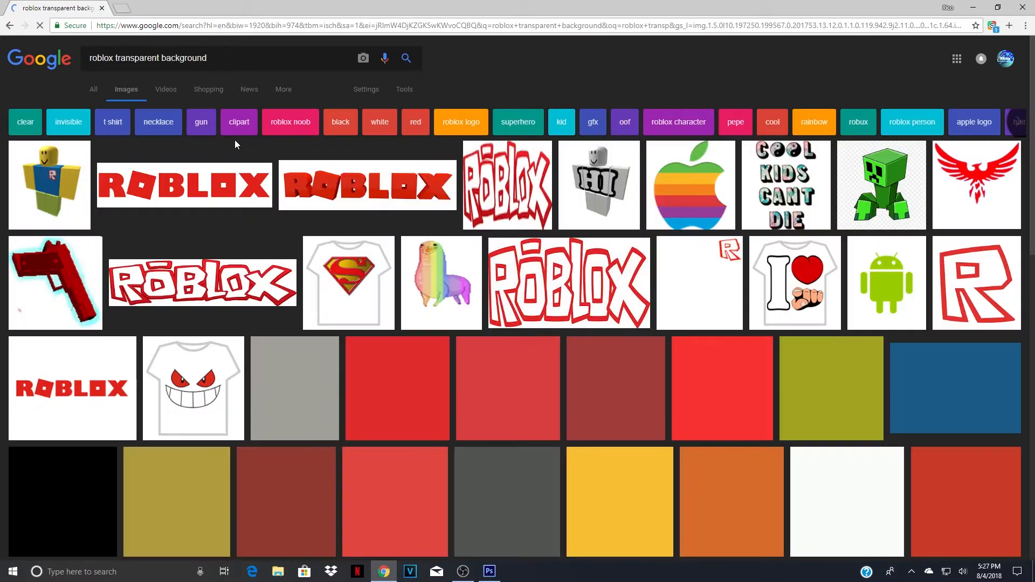
# Open the flat red ROBLOX logo result and copy its image.
pyautogui.click(238, 179)
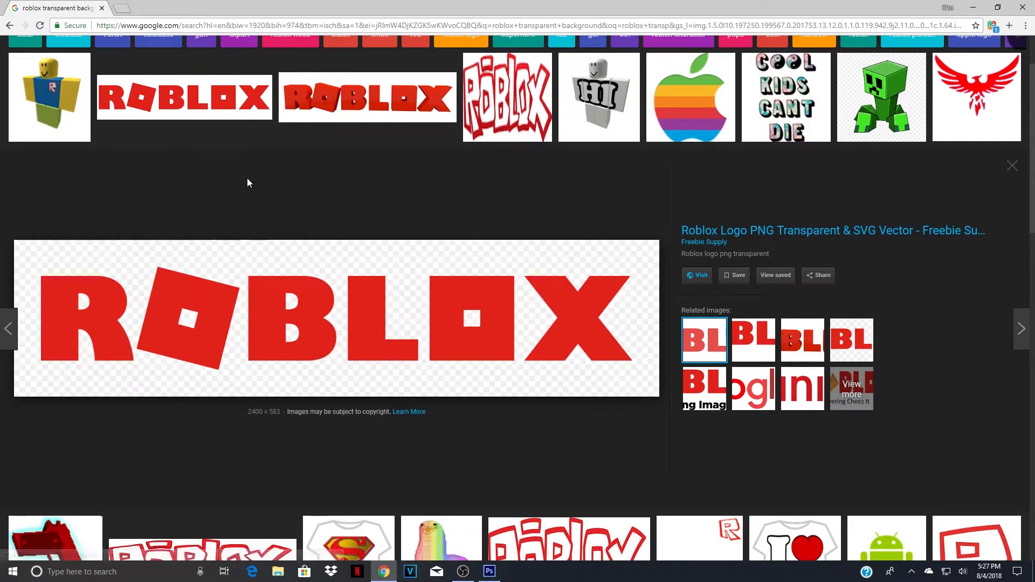
pyautogui.rightClick(354, 319)
pyautogui.click(412, 425)
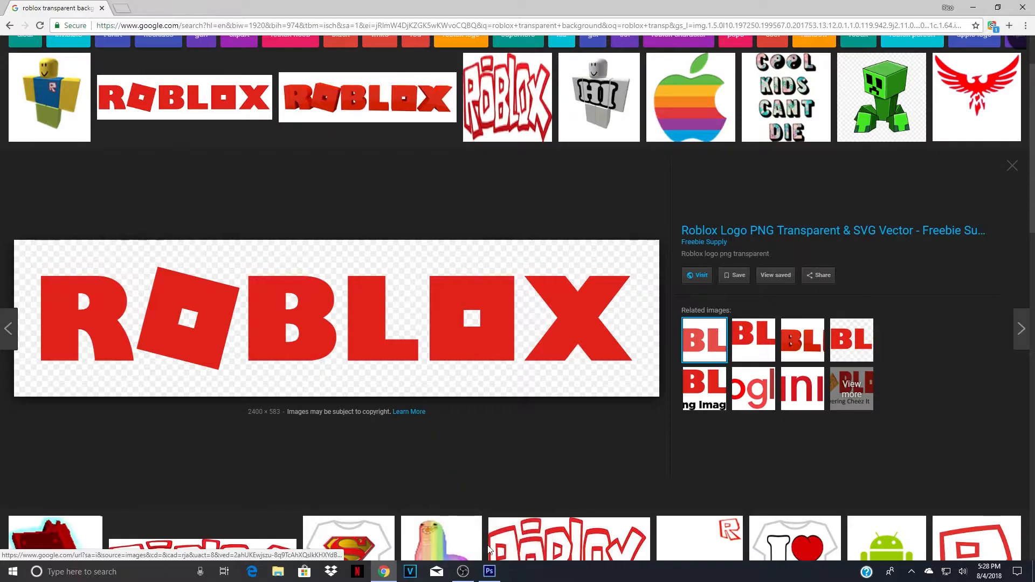
# Switch to Photoshop, paste the ROBLOX logo, scale it to about two thirds of the canvas width and center it.
pyautogui.click(489, 573)
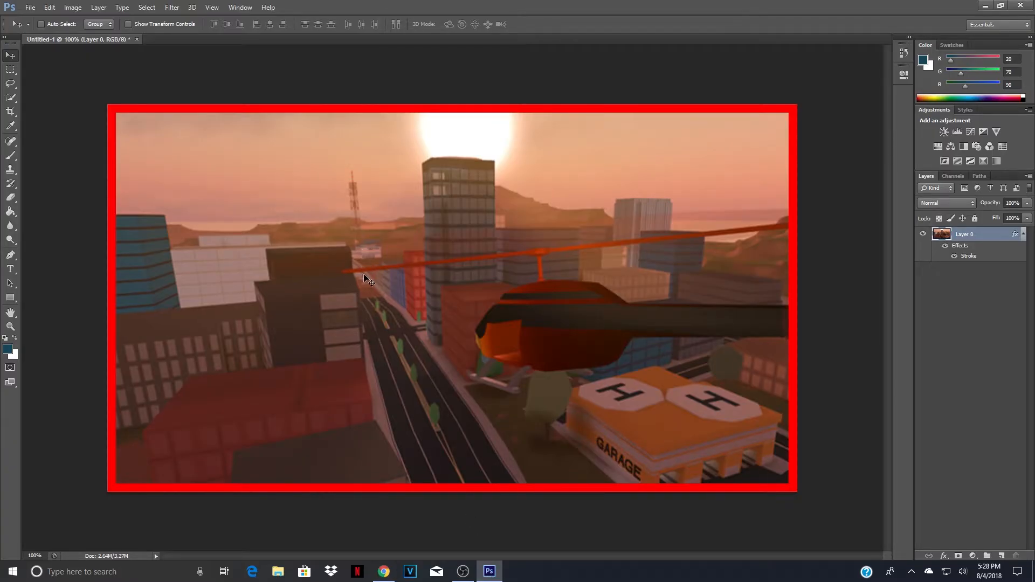
pyautogui.hotkey('ctrl', 'v')
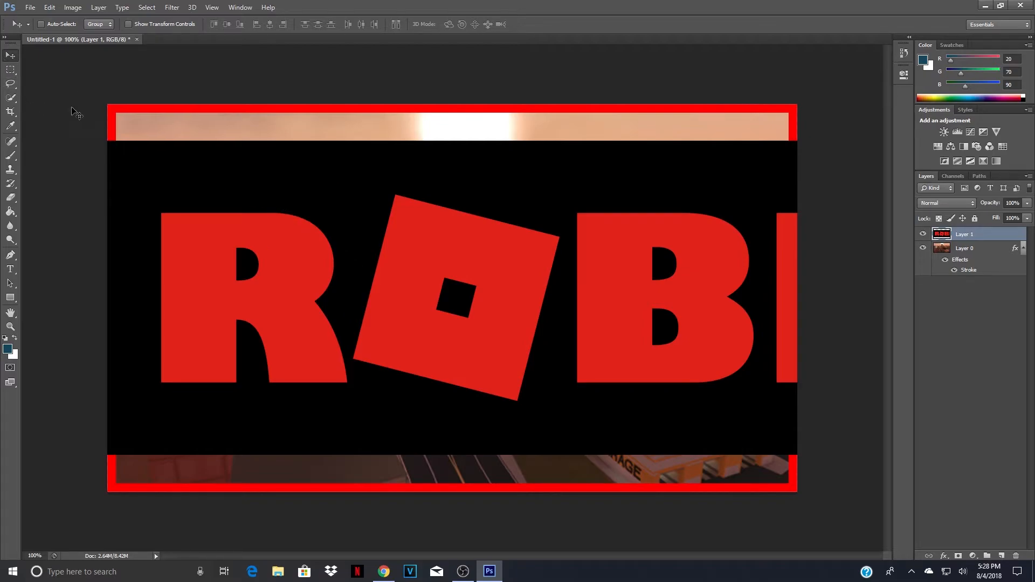
pyautogui.hotkey('ctrl', 't')
pyautogui.moveTo(107, 142); pyautogui.dragTo(613, 246)
pyautogui.press('Escape')
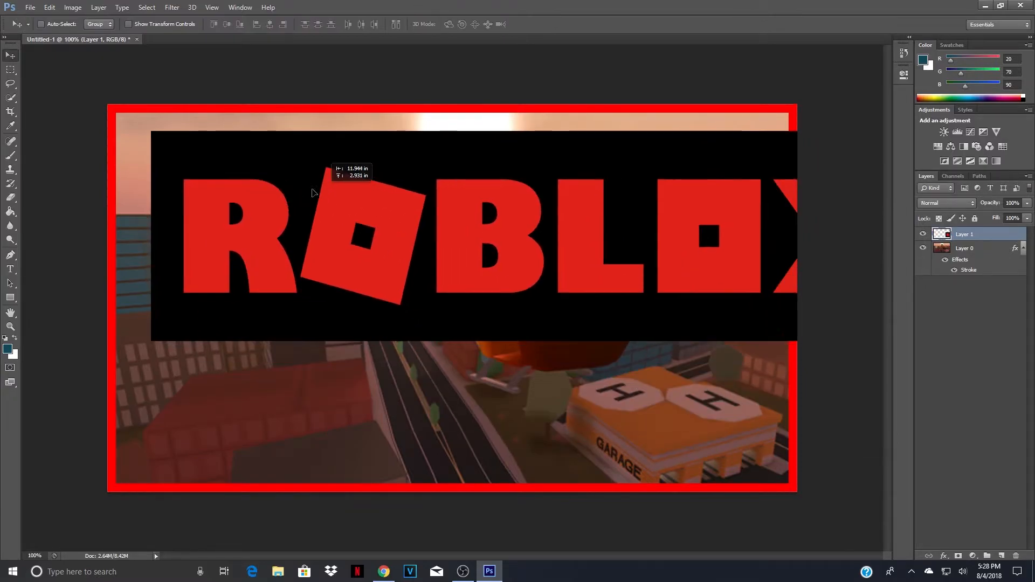
pyautogui.hotkey('ctrl', 't')
pyautogui.moveTo(68, 146); pyautogui.dragTo(372, 235)
pyautogui.press('Return')
pyautogui.moveTo(552, 284); pyautogui.dragTo(400, 278)
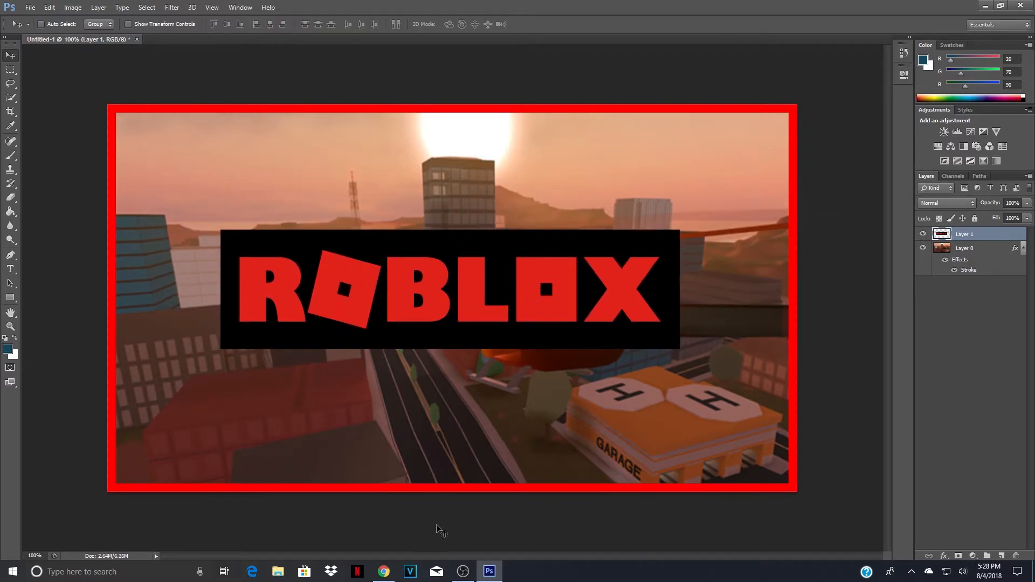
pyautogui.click(383, 571)
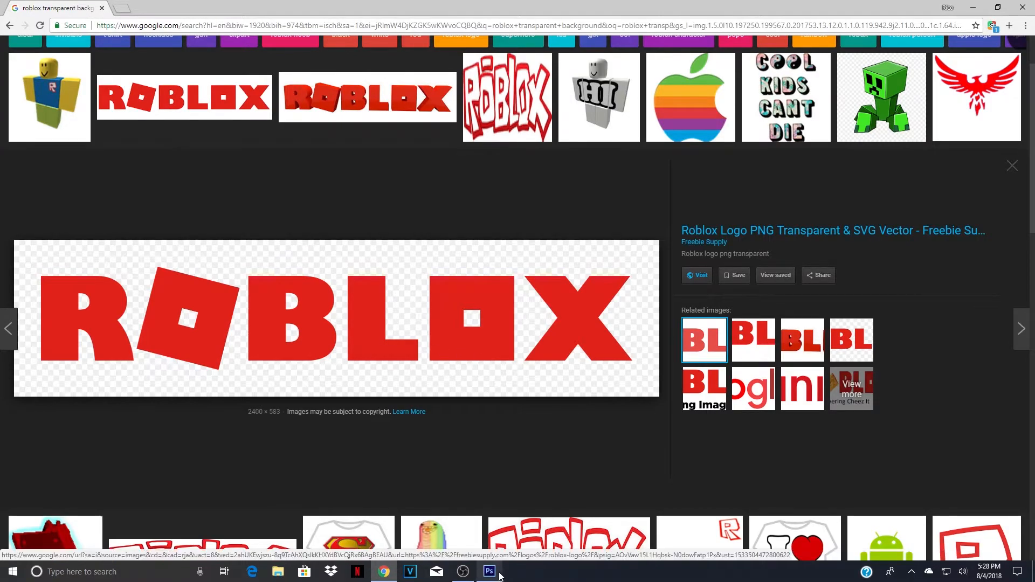
pyautogui.rightClick(412, 331)
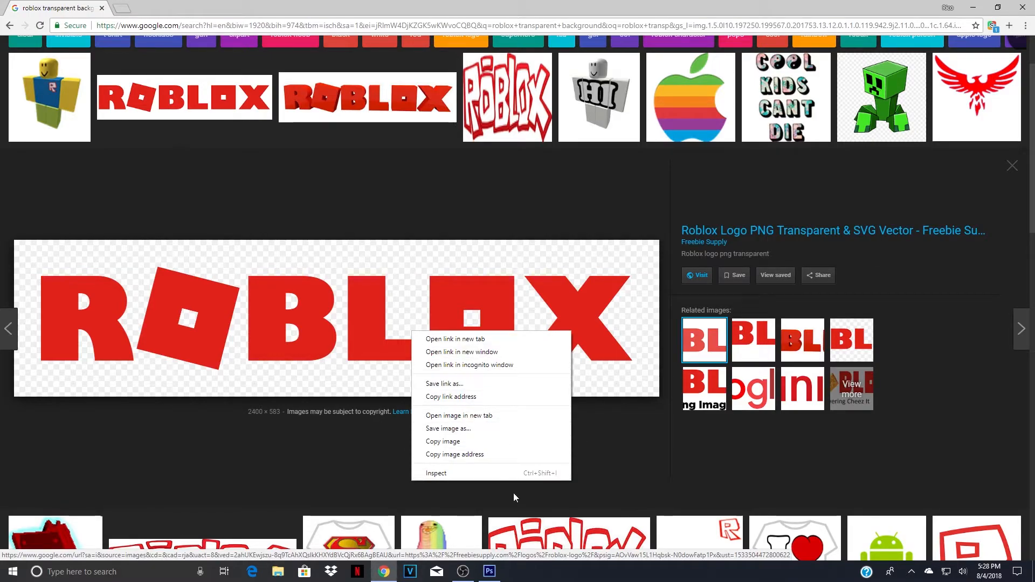
pyautogui.click(489, 571)
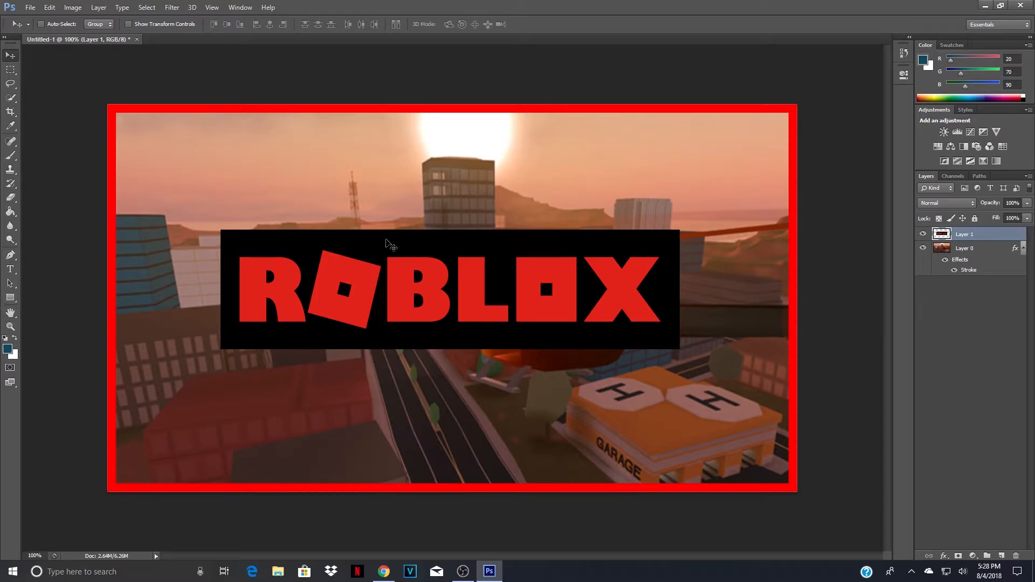
# Erase the logo's black background and the black areas inside its letters with the Paint Bucket in Clear mode.
pyautogui.click(10, 211)
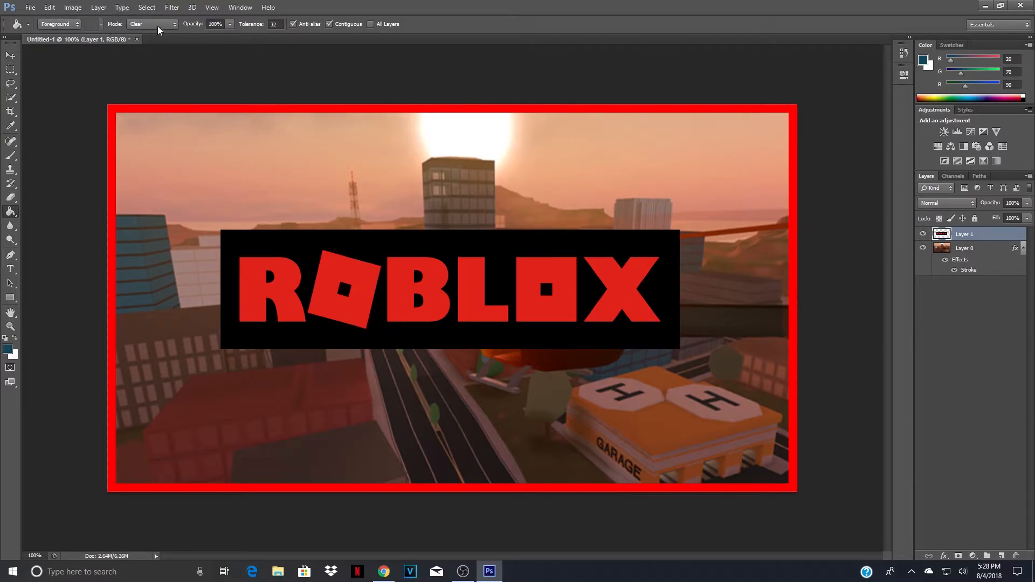
pyautogui.click(311, 258)
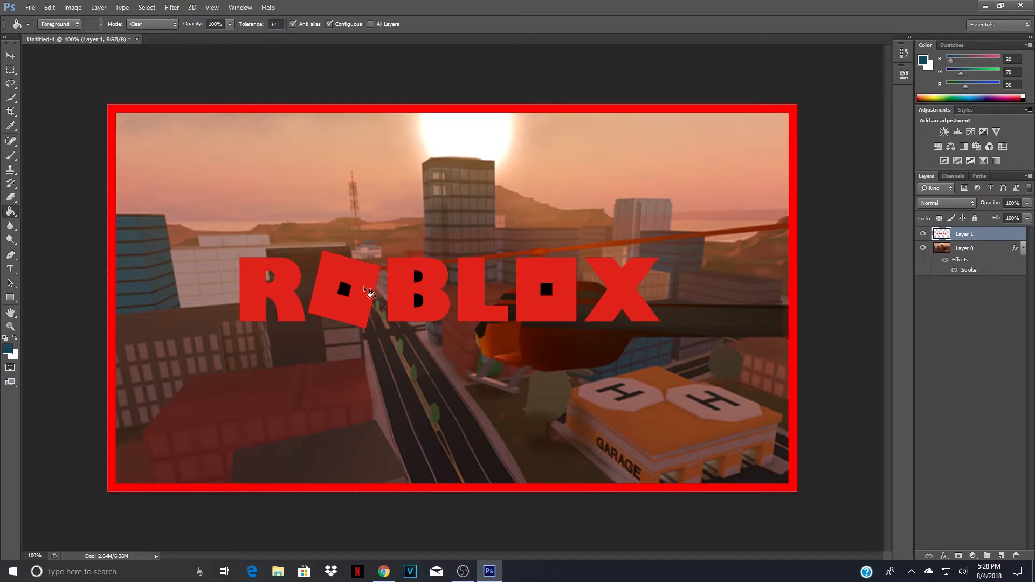
pyautogui.click(346, 290)
pyautogui.click(419, 301)
pyautogui.click(548, 291)
# Move the ROBLOX logo to the canvas's upper-left corner and scale it to about a third of the canvas width.
pyautogui.click(11, 55)
pyautogui.moveTo(582, 343); pyautogui.dragTo(463, 207)
pyautogui.hotkey('ctrl', 't')
pyautogui.moveTo(542, 186); pyautogui.dragTo(301, 145)
pyautogui.press('Return')
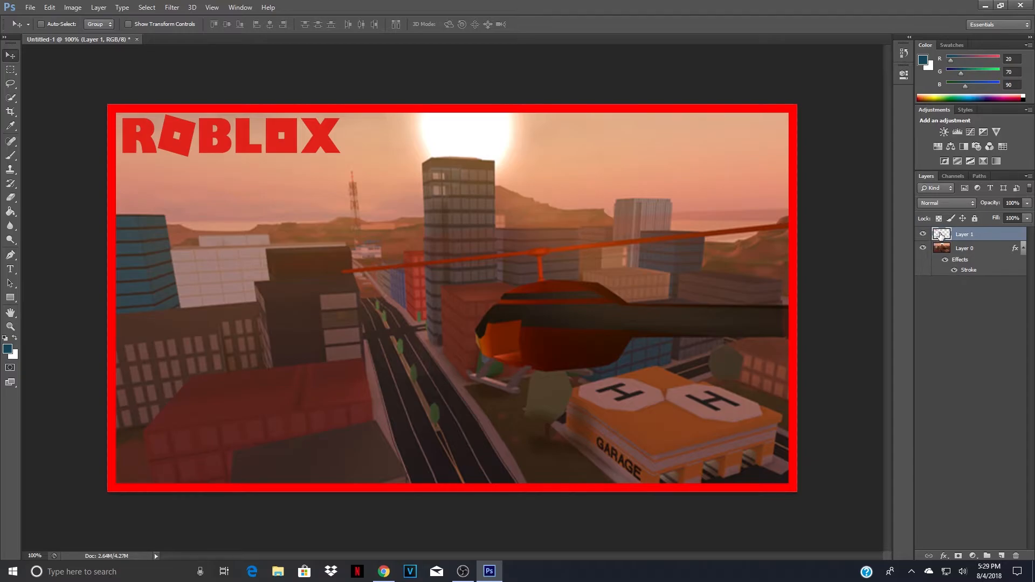
# Add an 8 px outside stroke to the ROBLOX logo on Layer 1.
pyautogui.doubleClick(940, 235)
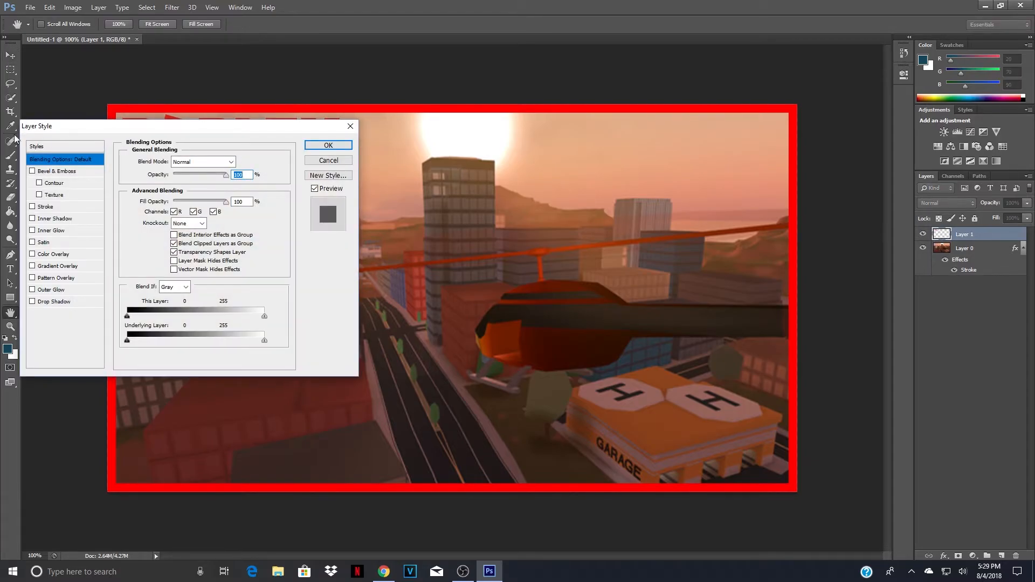
pyautogui.moveTo(114, 130); pyautogui.dragTo(199, 210)
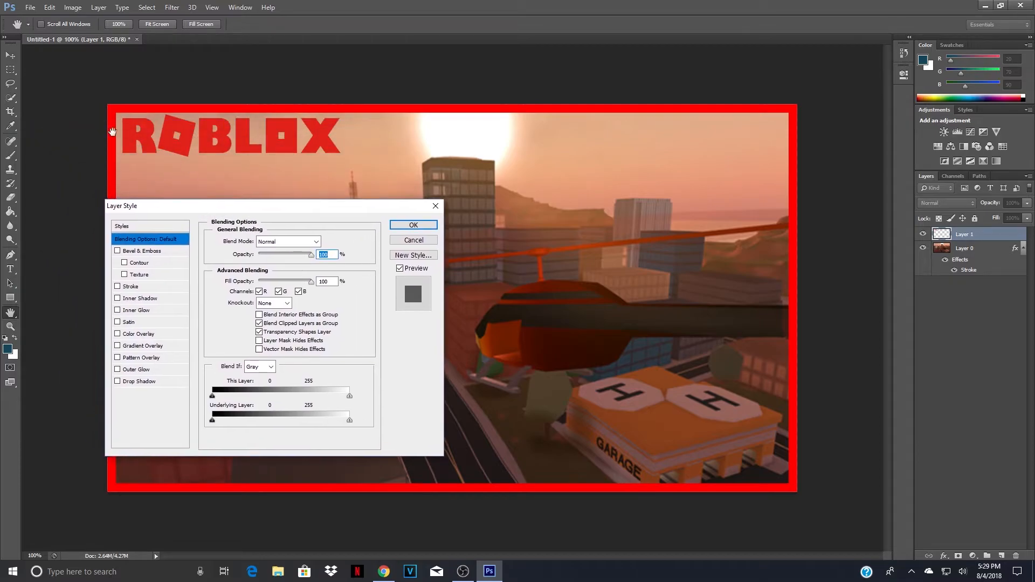
pyautogui.click(117, 286)
pyautogui.click(131, 287)
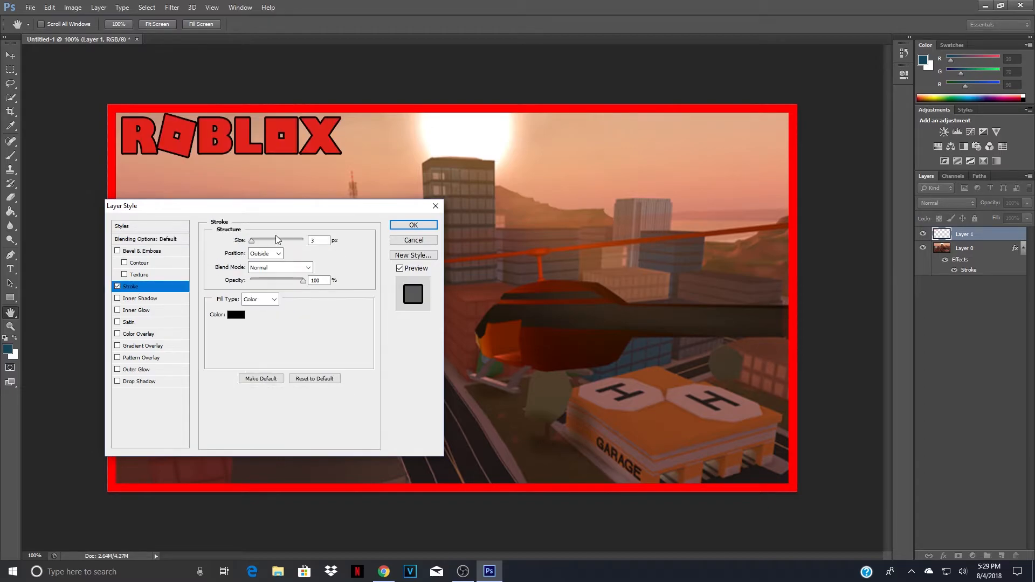
pyautogui.moveTo(253, 241); pyautogui.dragTo(255, 242)
# Set the logo's stroke color to white and apply the layer style.
pyautogui.click(238, 317)
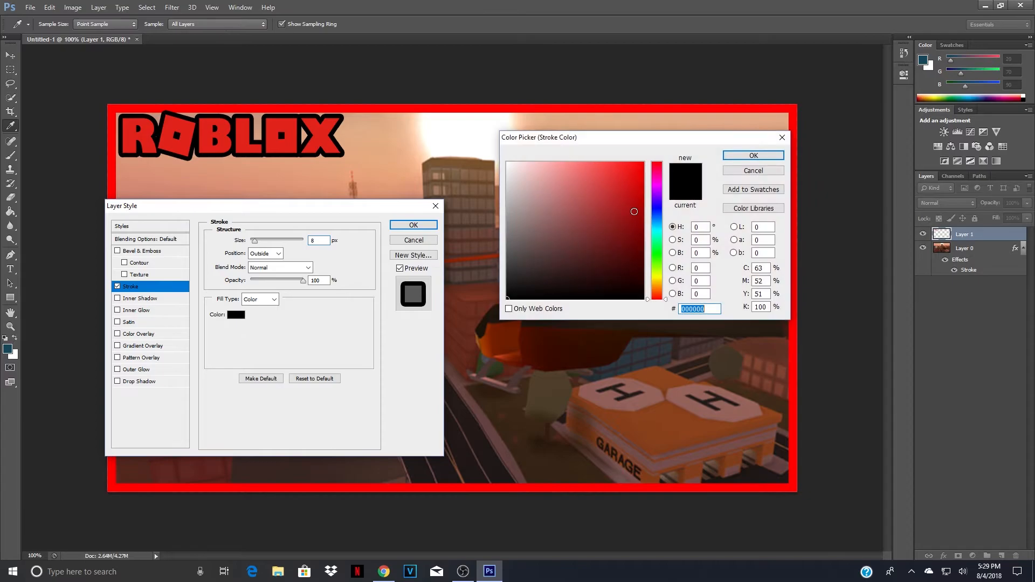
pyautogui.click(499, 149)
pyautogui.click(754, 155)
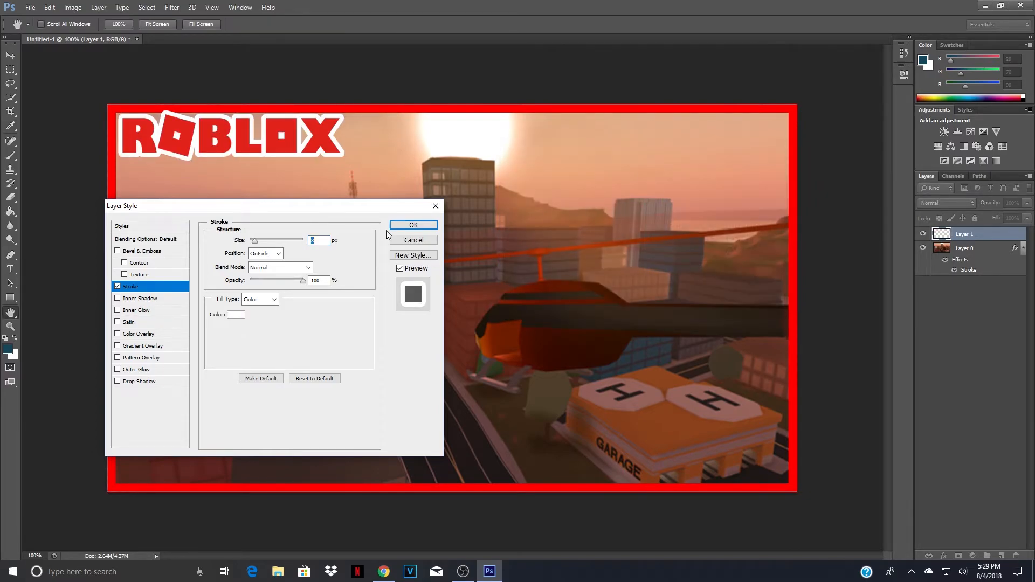
pyautogui.click(413, 226)
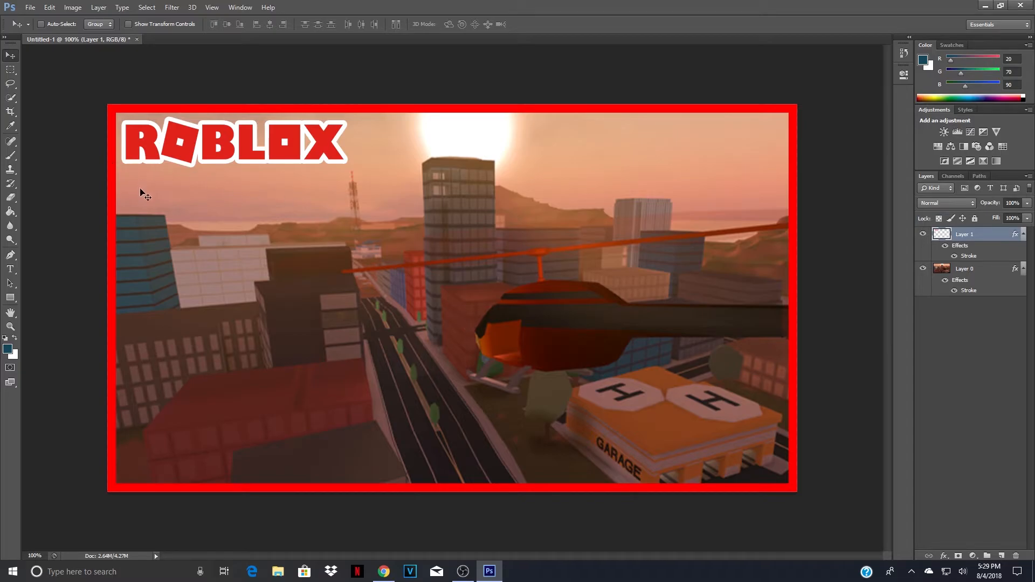
# Add the title "JAILBREAK UPDATED!!!!" as 100 pt text and align it just below the ROBLOX logo.
pyautogui.click(10, 269)
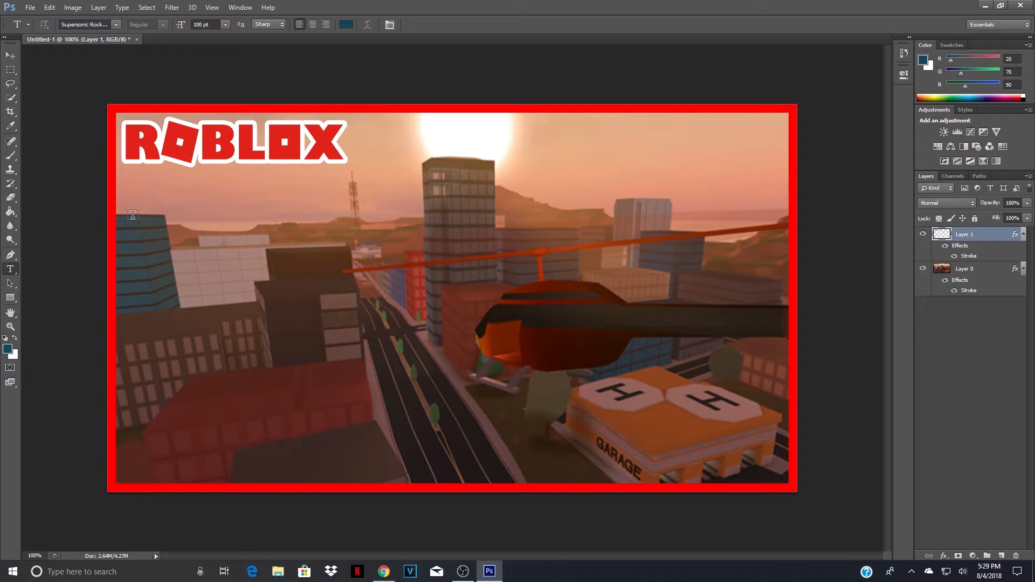
pyautogui.click(132, 216)
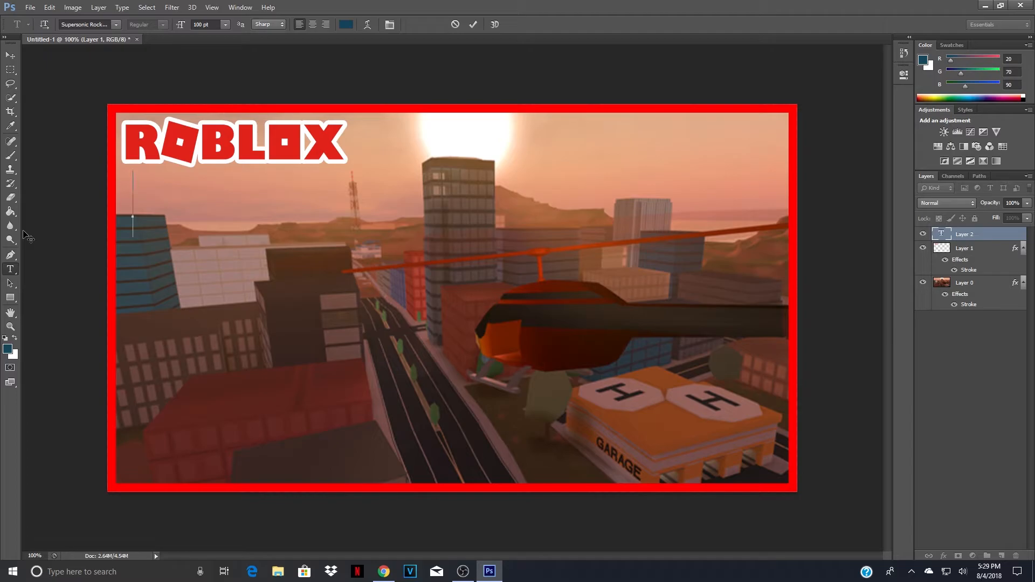
pyautogui.write('JAILBREAK')
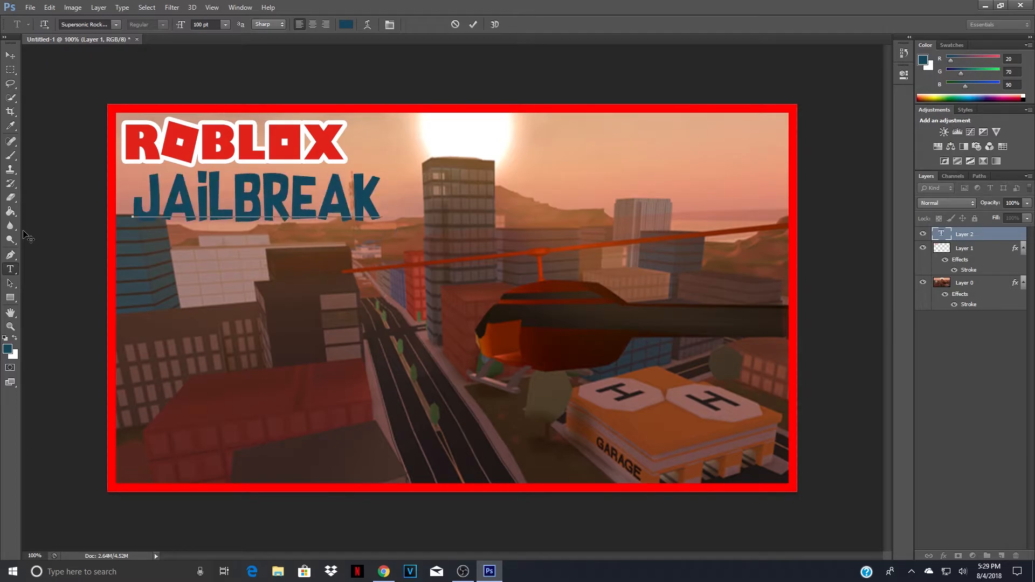
pyautogui.write(' UPDATED')
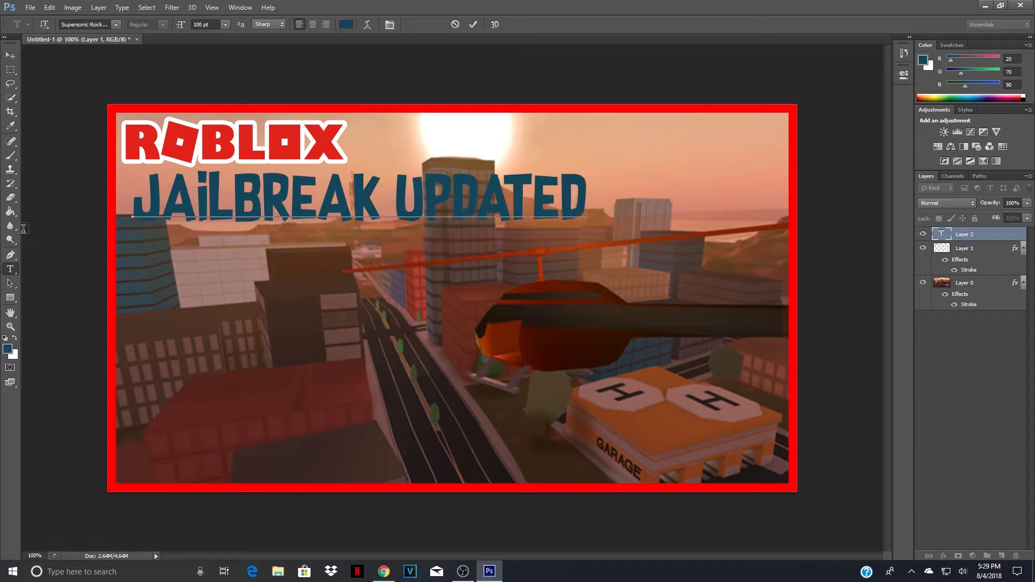
pyautogui.write('!!!!')
pyautogui.click(10, 55)
pyautogui.moveTo(305, 208); pyautogui.dragTo(301, 212)
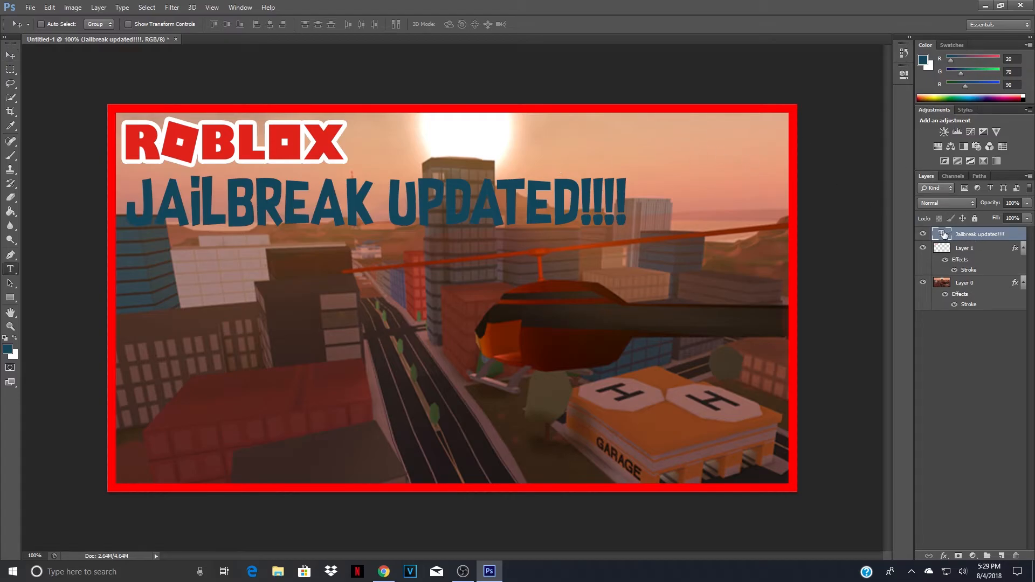
# Recolor the whole title text with the red #e2231a sampled from the ROBLOX logo.
pyautogui.doubleClick(942, 234)
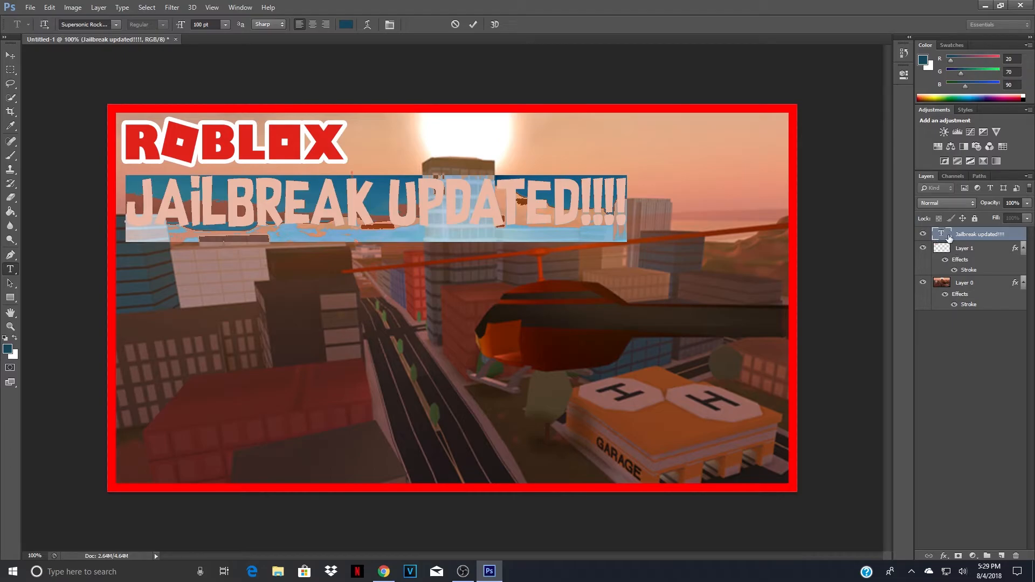
pyautogui.click(345, 24)
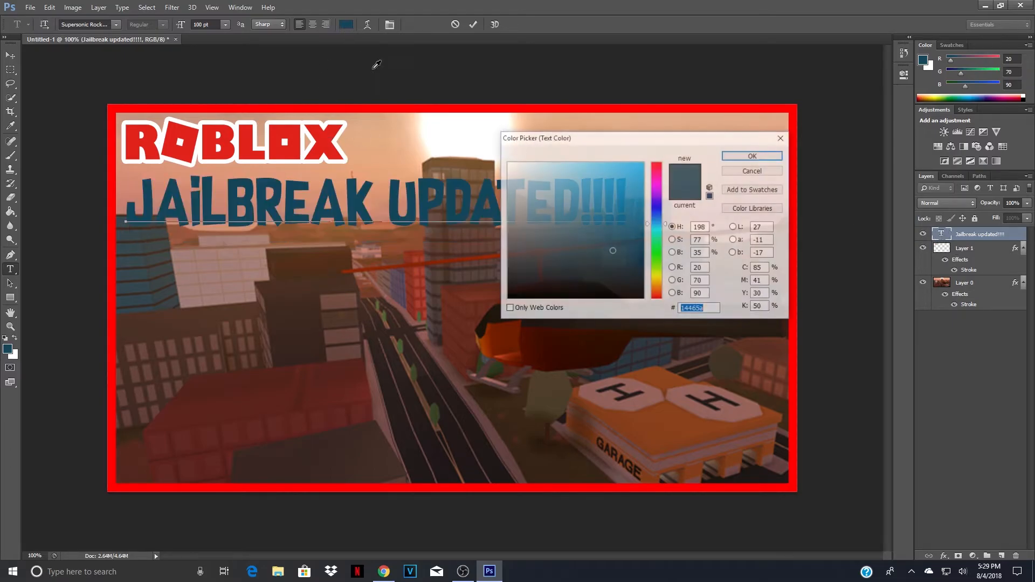
pyautogui.click(299, 143)
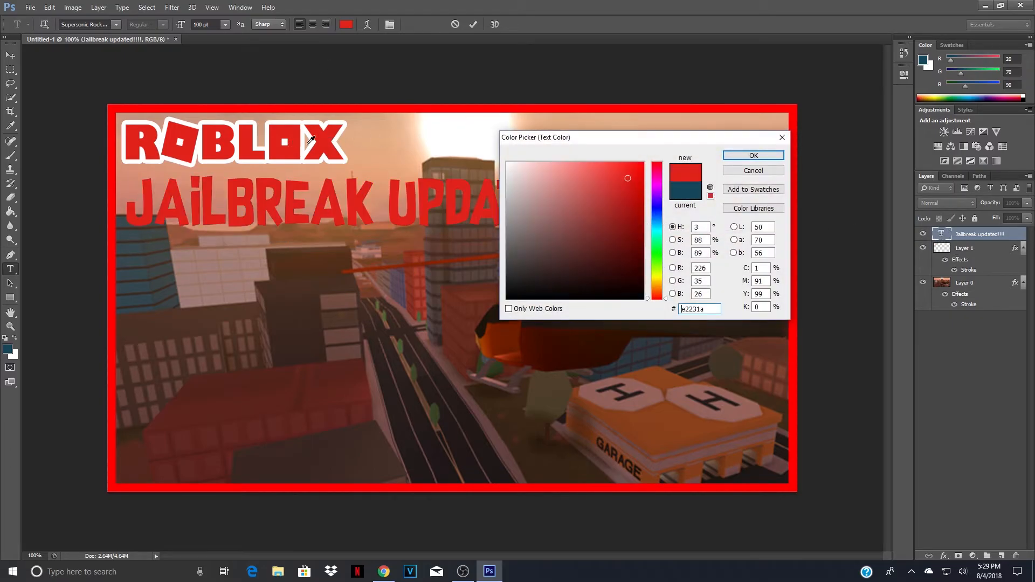
pyautogui.click(741, 155)
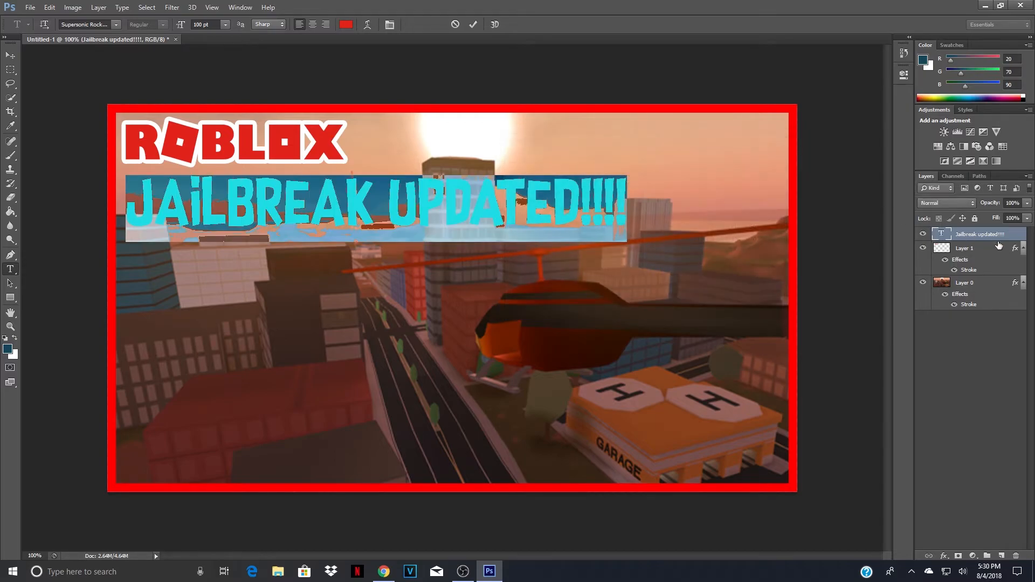
pyautogui.hotkey('ctrl', 'Return')
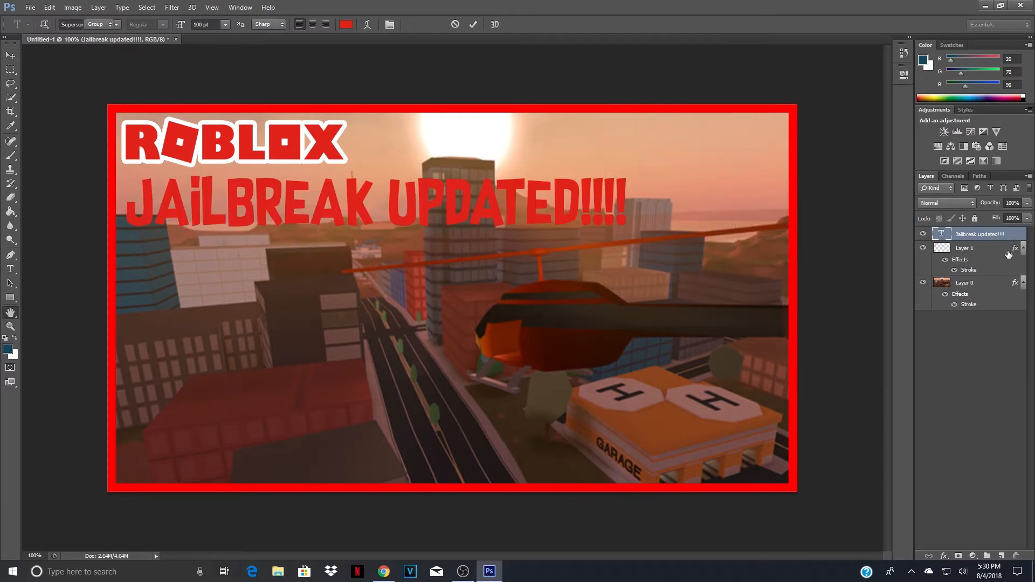
# Add a 16 px white outside stroke to the "Jailbreak updated!!!!" text layer.
pyautogui.doubleClick(1010, 240)
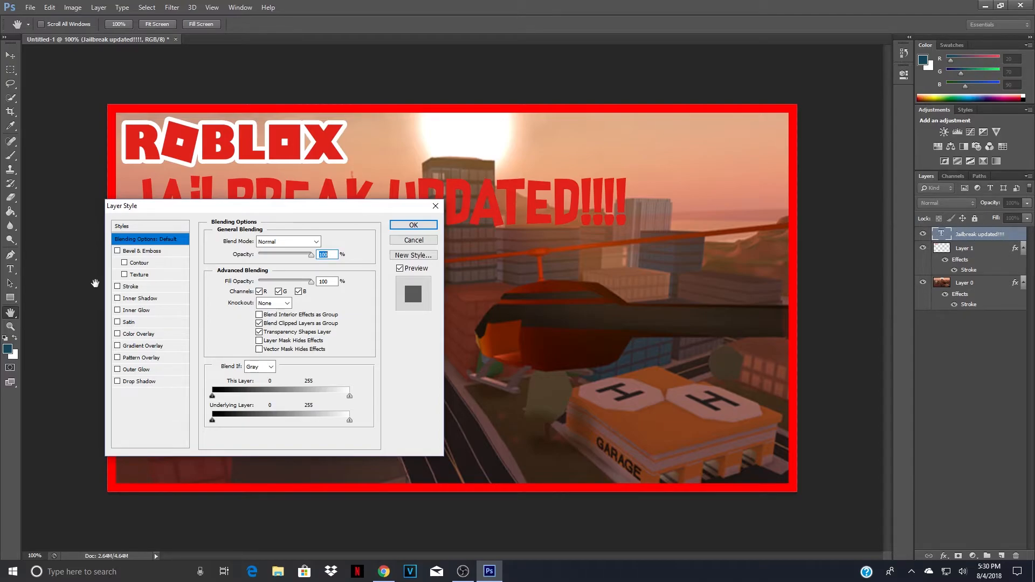
pyautogui.click(118, 288)
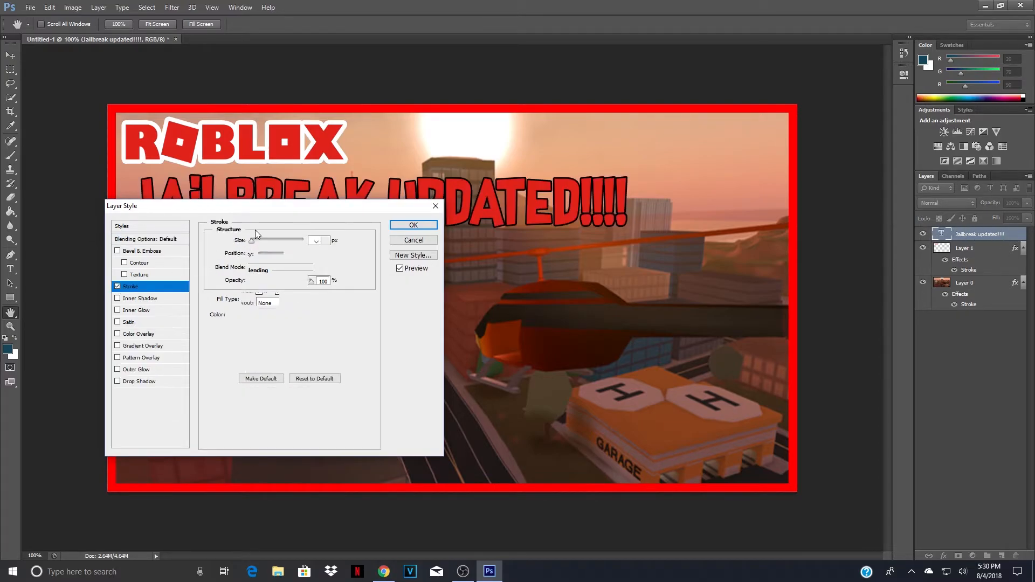
pyautogui.moveTo(254, 241); pyautogui.dragTo(257, 244)
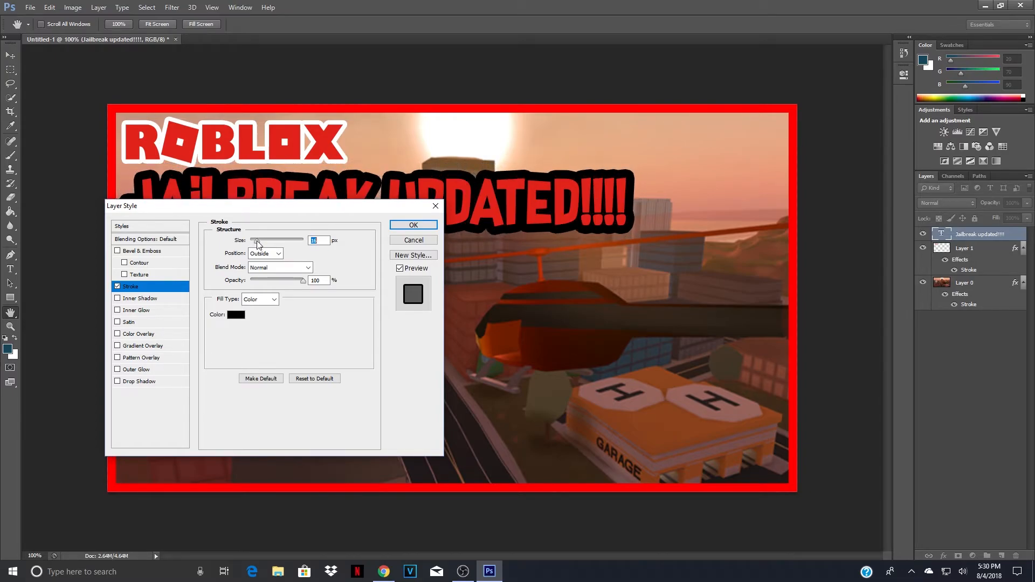
pyautogui.click(234, 316)
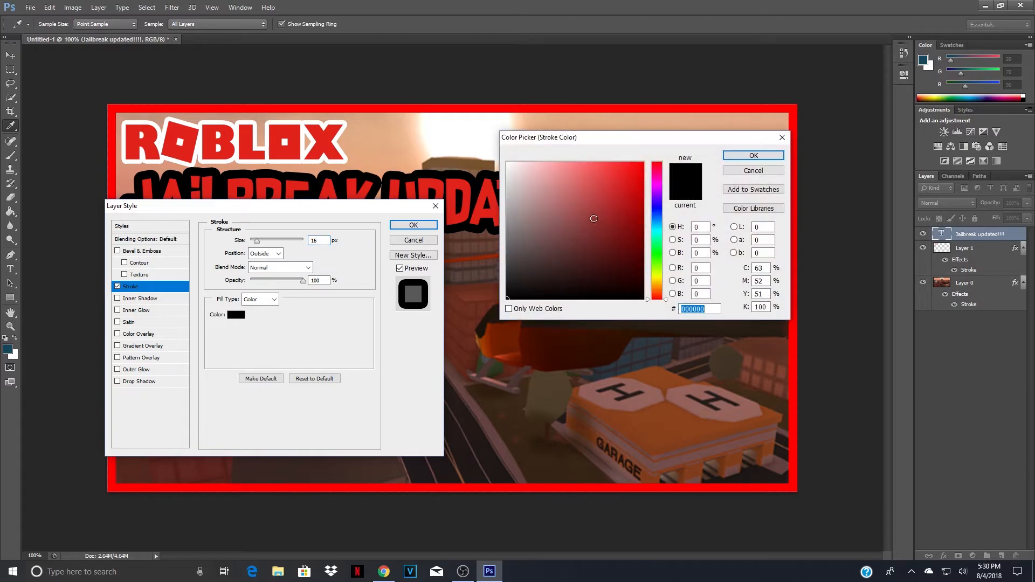
pyautogui.click(508, 163)
pyautogui.click(754, 155)
pyautogui.press('Return')
pyautogui.doubleClick(1008, 235)
pyautogui.press('Return')
pyautogui.doubleClick(1012, 242)
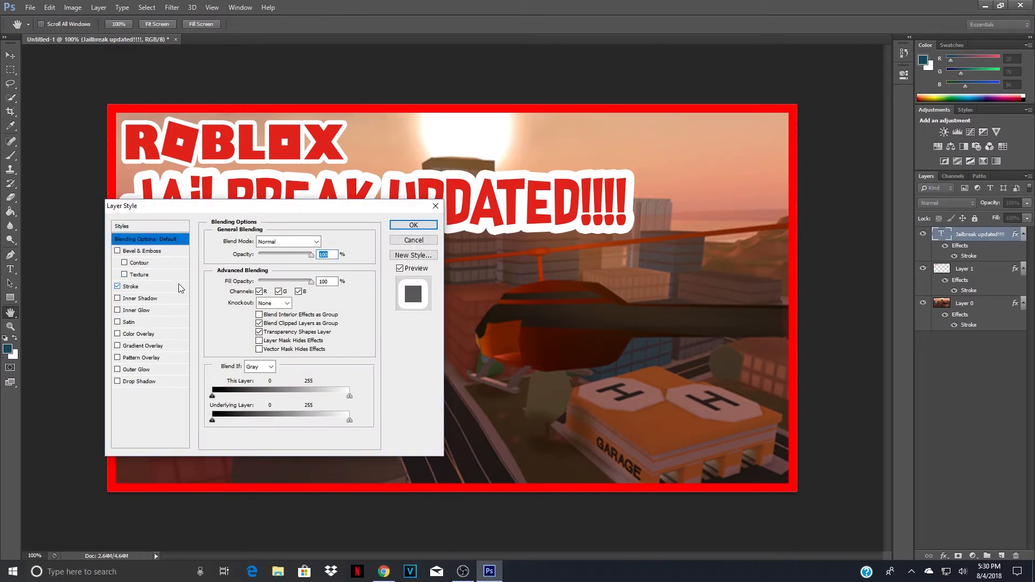
pyautogui.click(418, 226)
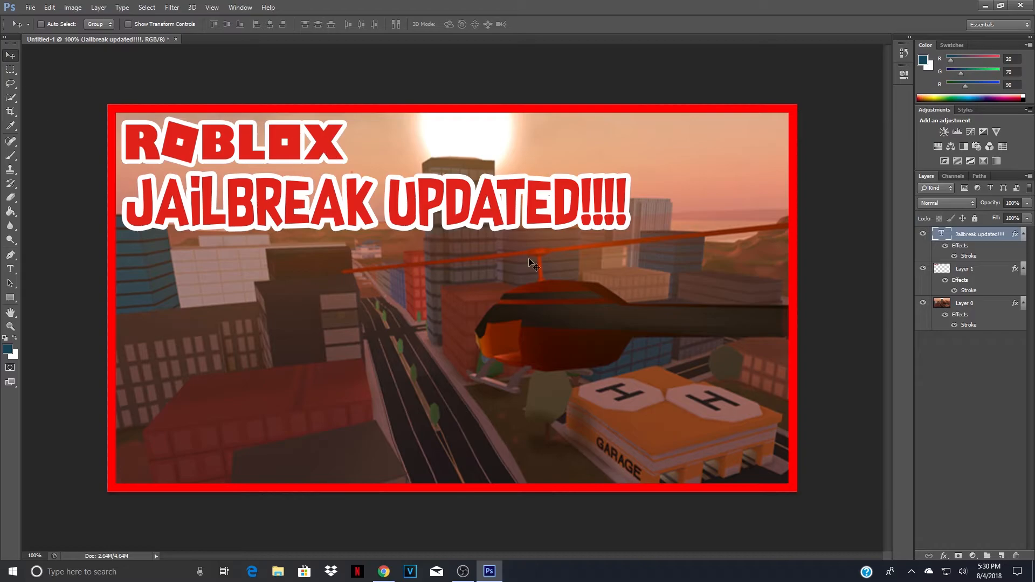
pyautogui.click(29, 7)
pyautogui.click(43, 29)
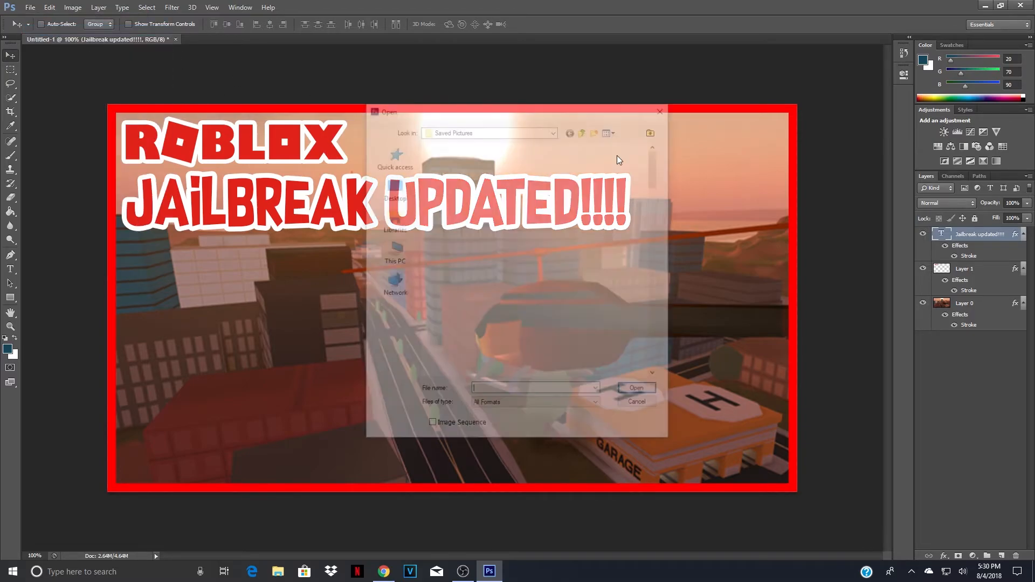
pyautogui.scroll(-3, 620, 254)
pyautogui.click(400, 258)
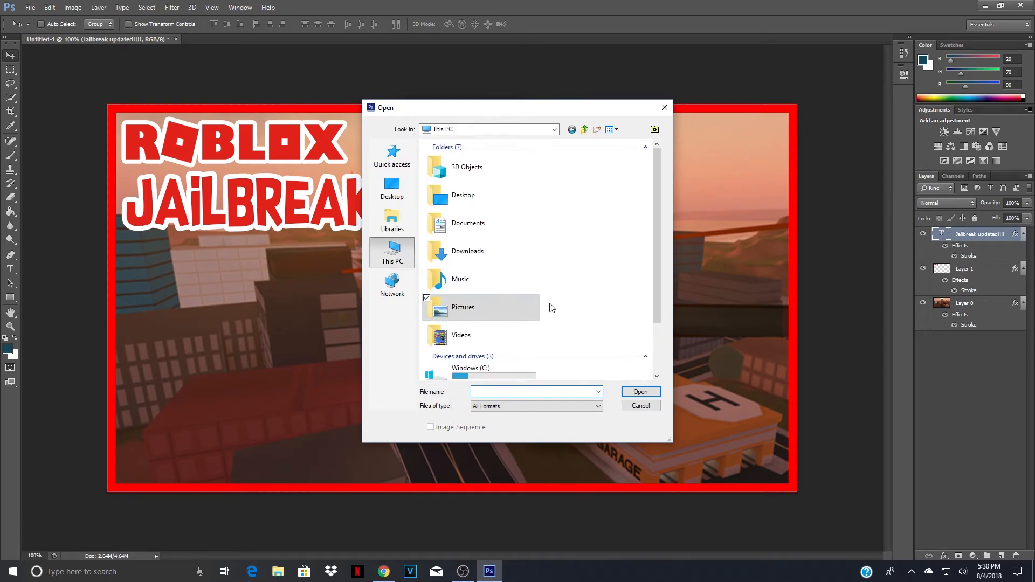
pyautogui.doubleClick(500, 311)
pyautogui.scroll(-1, 602, 308)
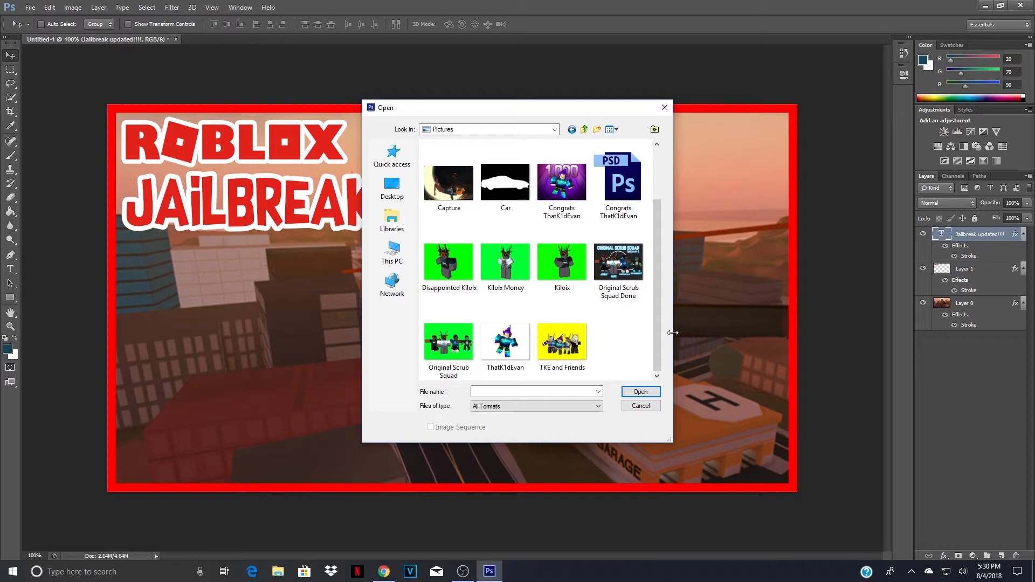
pyautogui.click(506, 343)
pyautogui.doubleClick(507, 347)
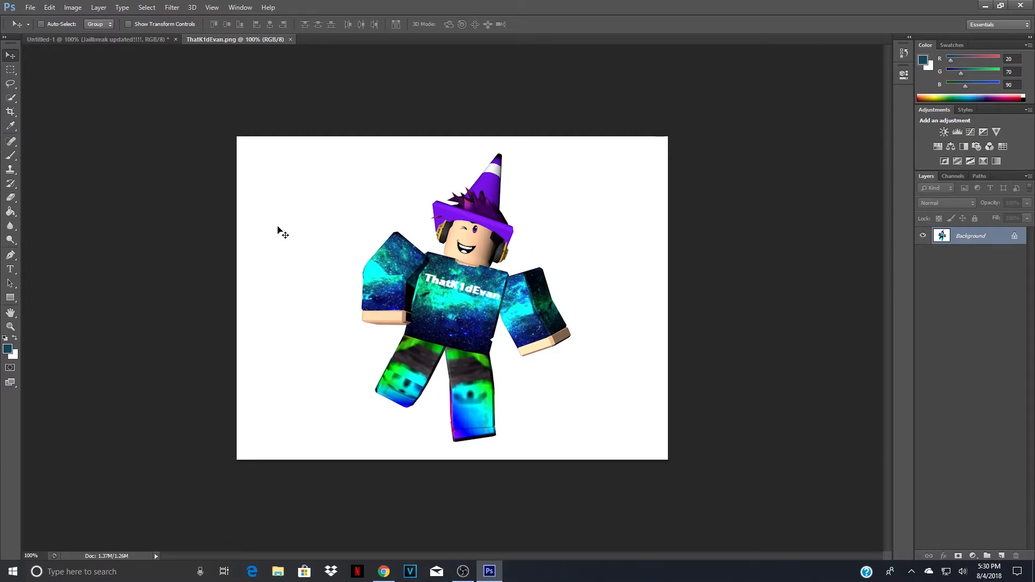
# Convert the character image's locked Background into Layer 0 and add a new empty layer above it.
pyautogui.doubleClick(979, 241)
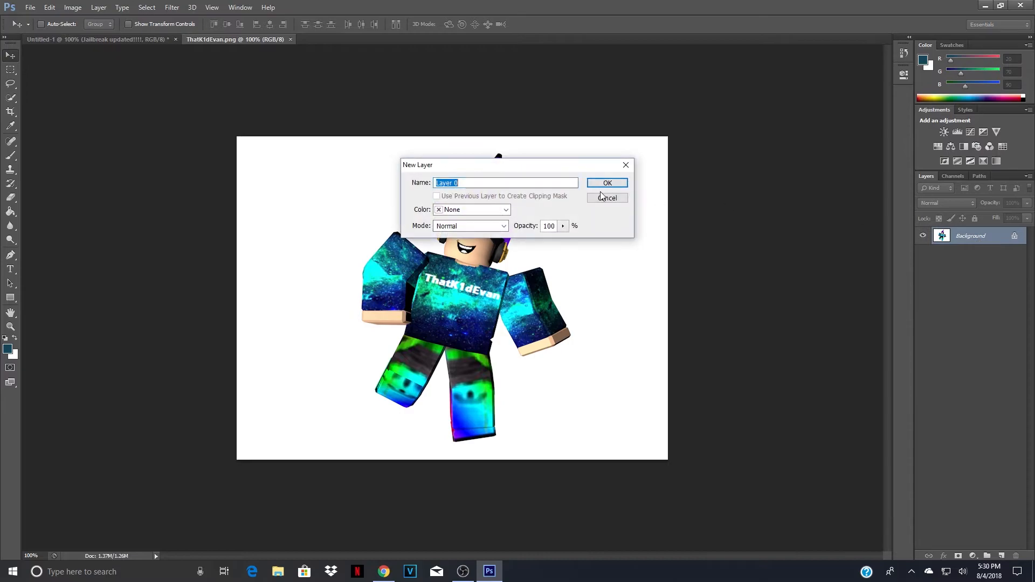
pyautogui.press('Return')
pyautogui.click(1004, 556)
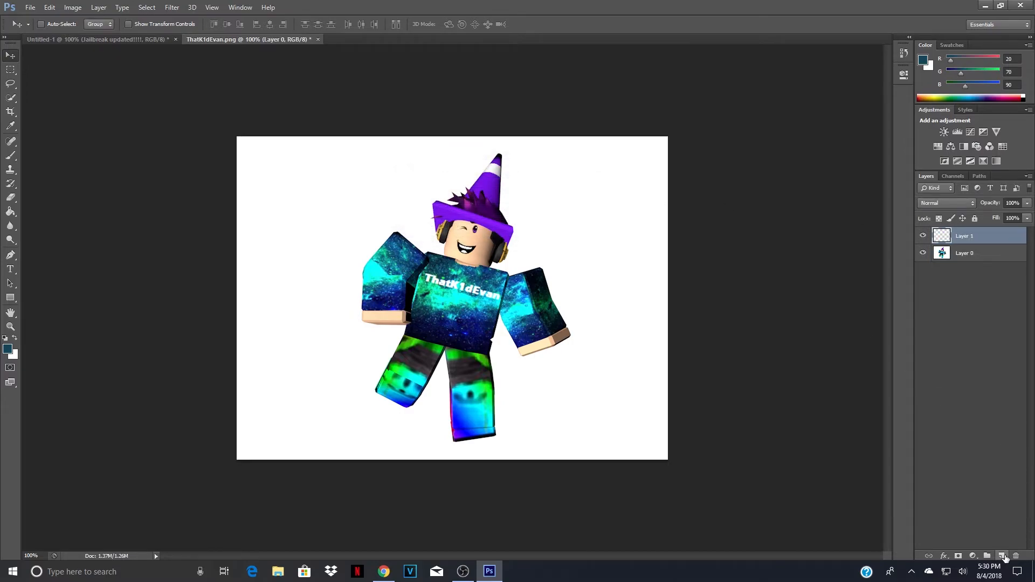
# Erase the white background around the character on Layer 0 with the Paint Bucket in Clear mode.
pyautogui.click(981, 252)
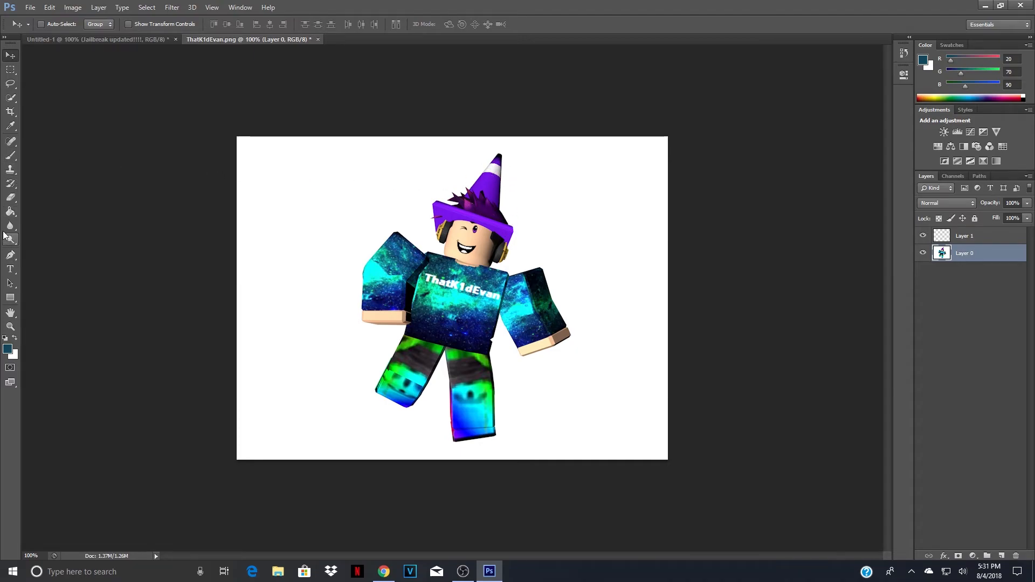
pyautogui.click(10, 214)
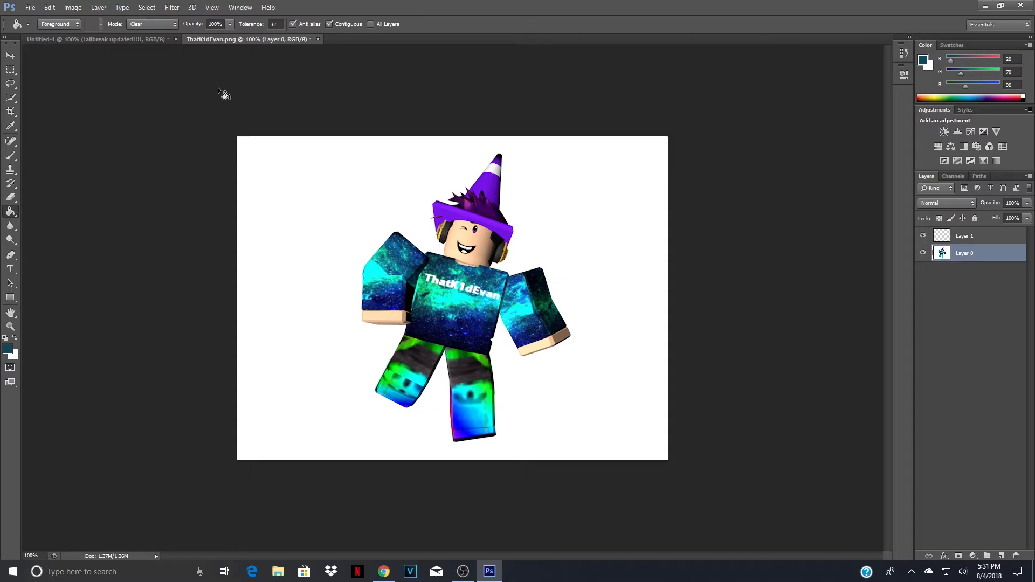
pyautogui.click(302, 210)
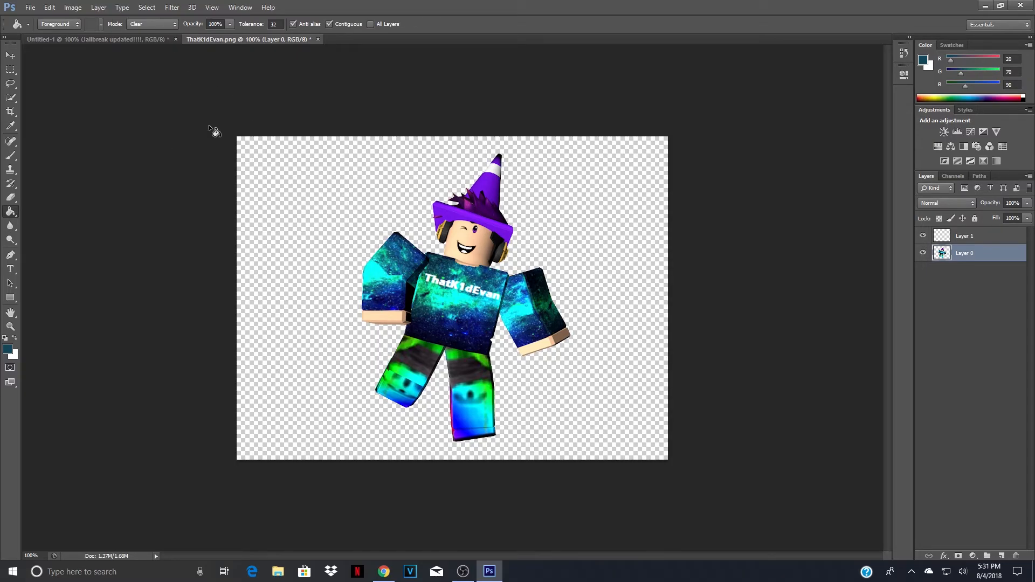
# Copy the entire character layer into the Untitled-1 image and place the character on the right side over the garage.
pyautogui.click(11, 55)
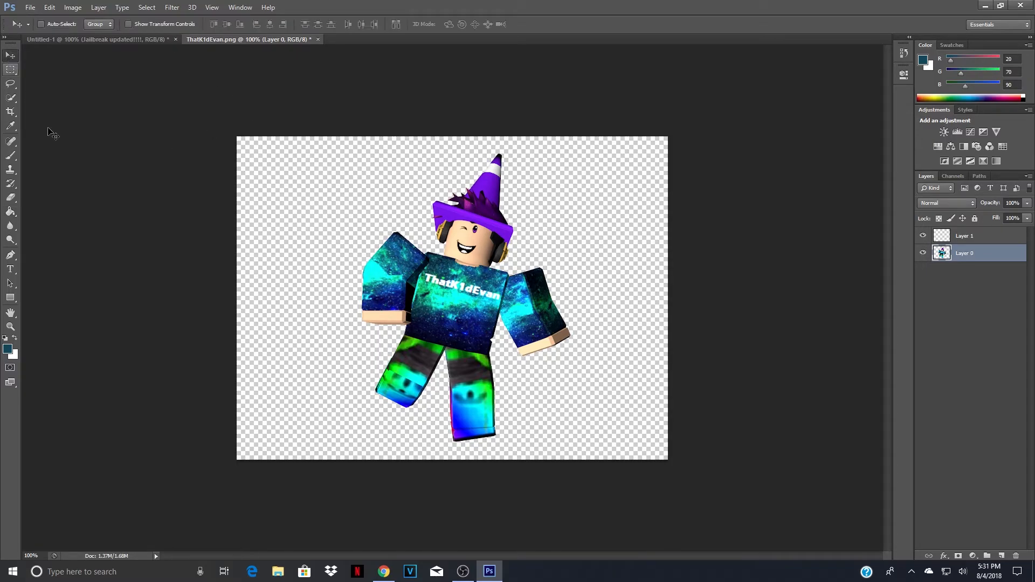
pyautogui.hotkey('ctrl', 'a')
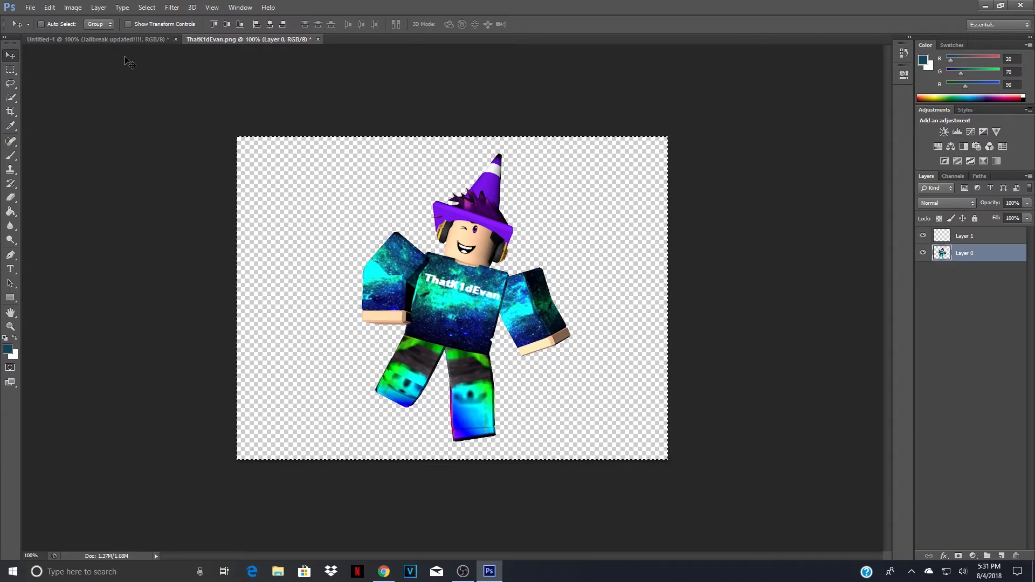
pyautogui.click(131, 39)
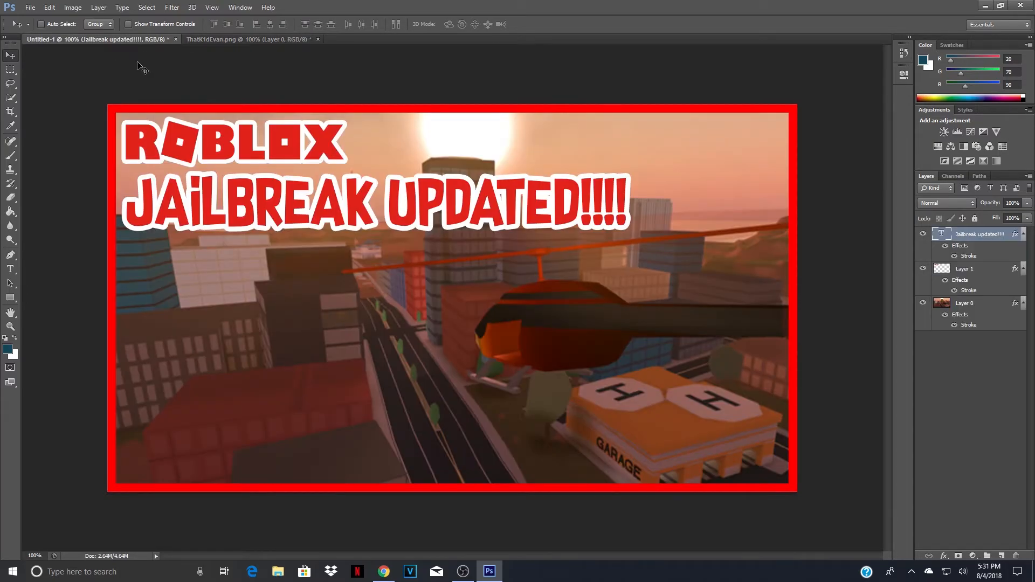
pyautogui.moveTo(141, 67); pyautogui.dragTo(143, 73)
pyautogui.moveTo(426, 281); pyautogui.dragTo(645, 310)
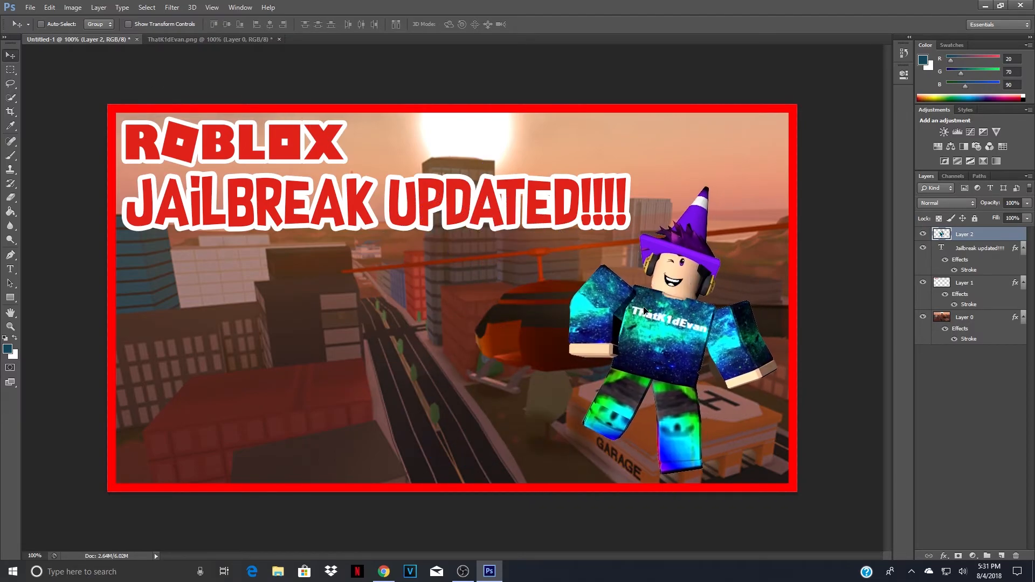
# Add a 7 px white outside stroke to the character on Layer 2 and apply the layer style.
pyautogui.doubleClick(942, 234)
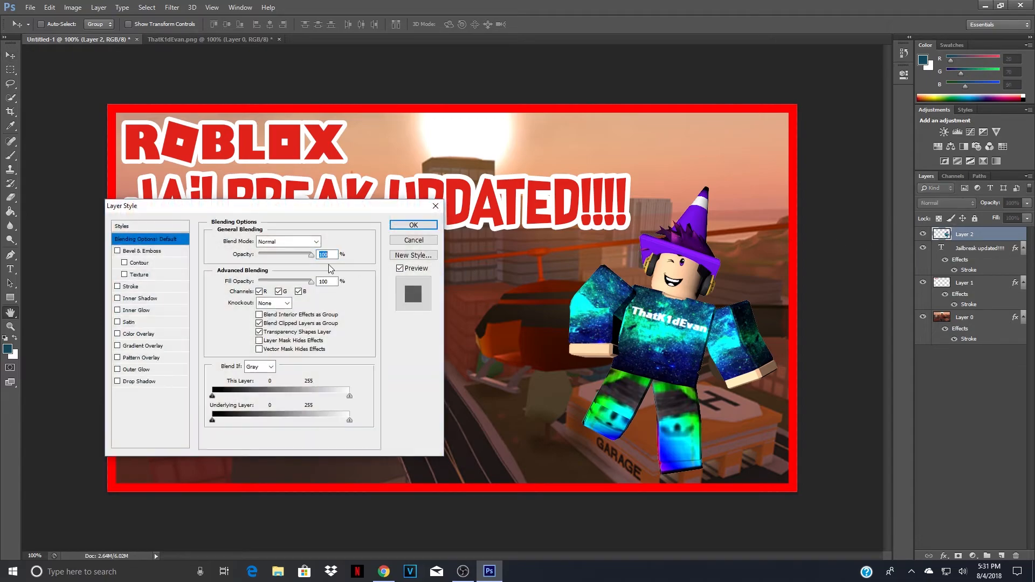
pyautogui.click(117, 287)
pyautogui.click(168, 286)
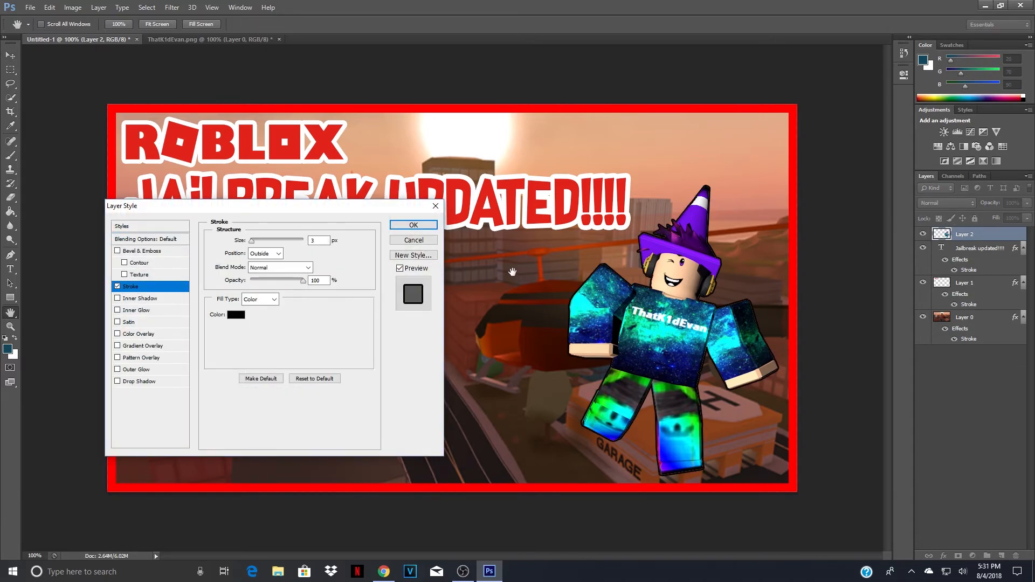
pyautogui.click(232, 316)
pyautogui.moveTo(544, 194)
pyautogui.mouseDown()
pyautogui.moveTo(490, 163)
pyautogui.moveTo(507, 162)
pyautogui.mouseUp()
pyautogui.click(753, 156)
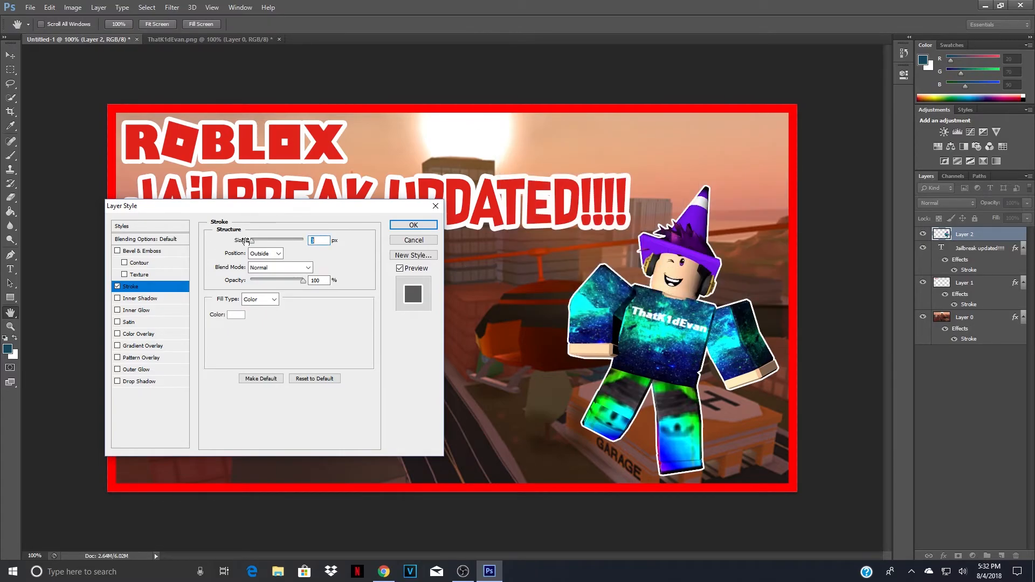
pyautogui.moveTo(253, 244); pyautogui.dragTo(255, 243)
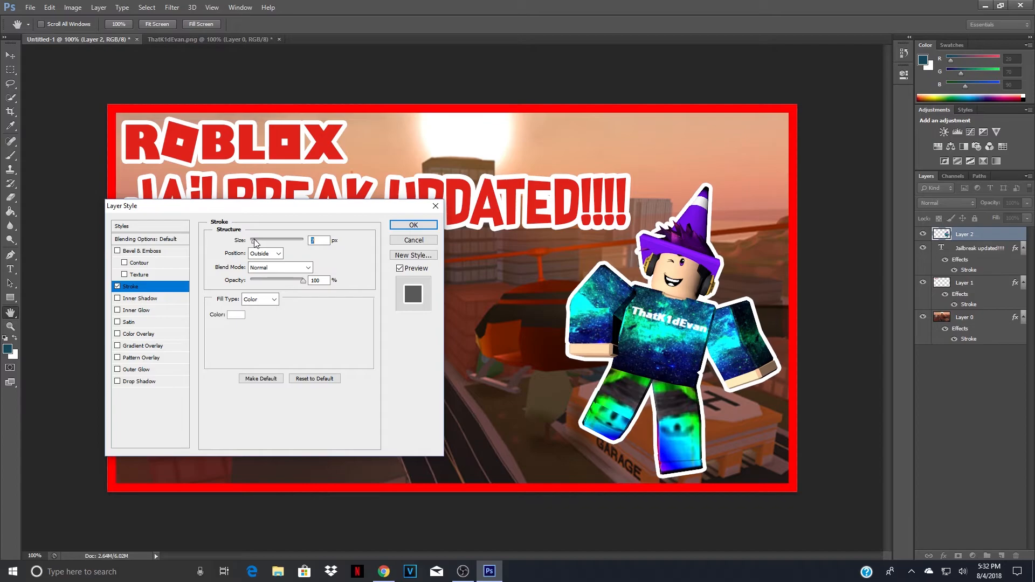
pyautogui.click(434, 225)
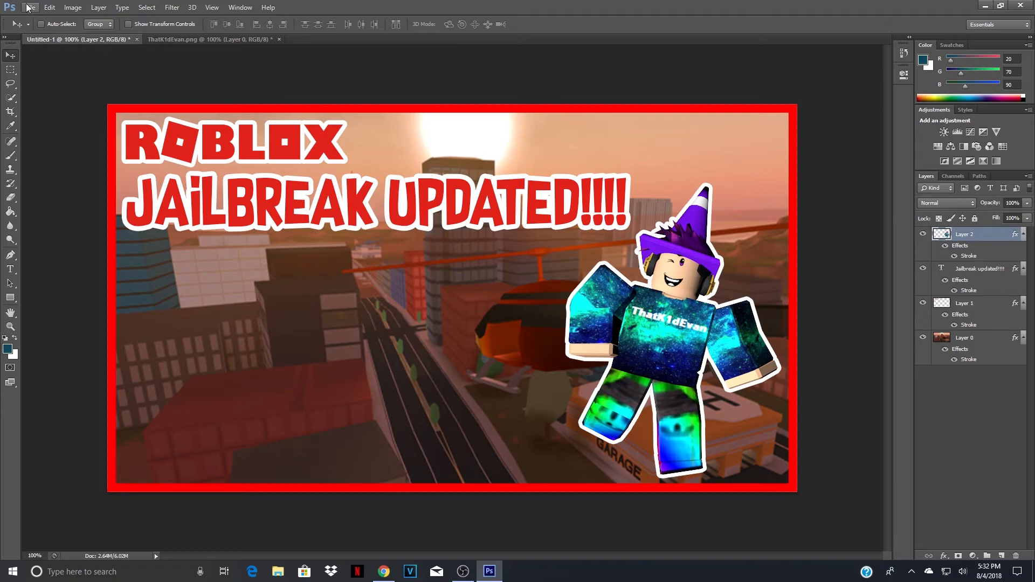
# Open the transparent logo image Kiloix_Cloud_TransparentDone.png from the Saved Pictures folder.
pyautogui.click(28, 7)
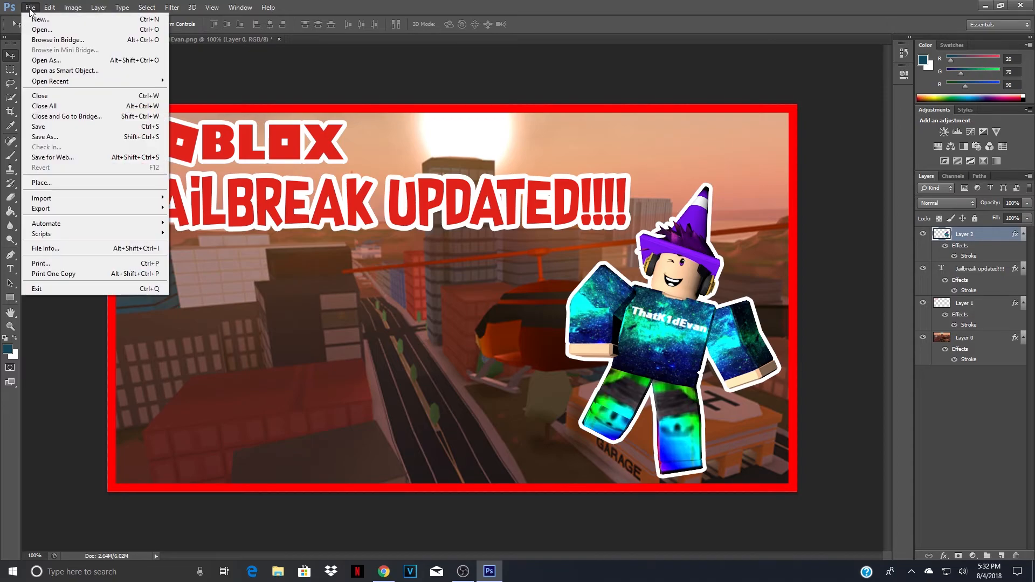
pyautogui.click(51, 30)
pyautogui.scroll(-2, 480, 250)
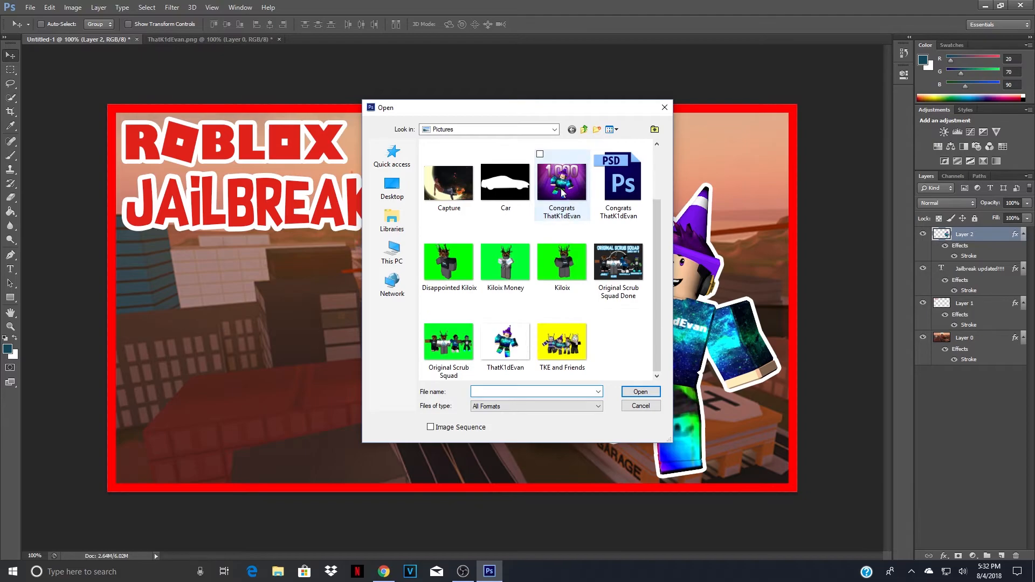
pyautogui.scroll(2, 480, 251)
pyautogui.doubleClick(617, 176)
pyautogui.scroll(-5, 608, 258)
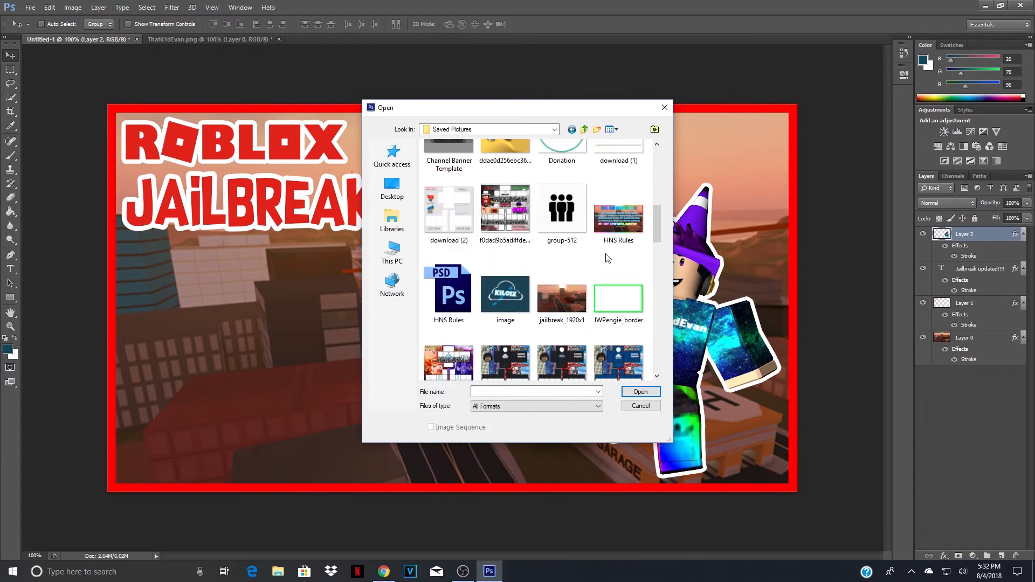
pyautogui.scroll(-3, 607, 257)
pyautogui.doubleClick(560, 268)
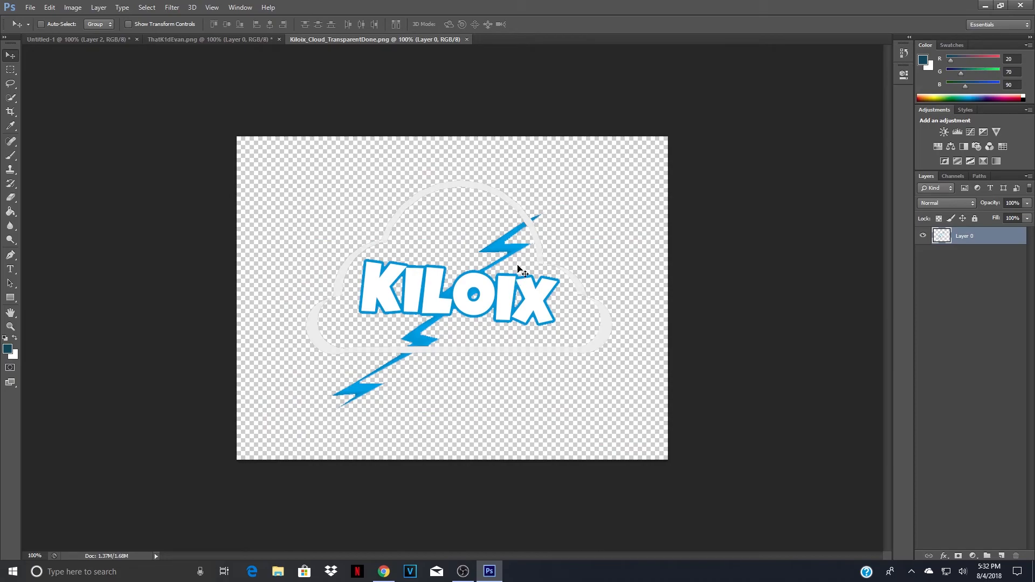
# Copy the KILOIX cloud logo into Untitled-1, shrink it to a small watermark and place it in the thumbnail's lower-left corner.
pyautogui.click(107, 43)
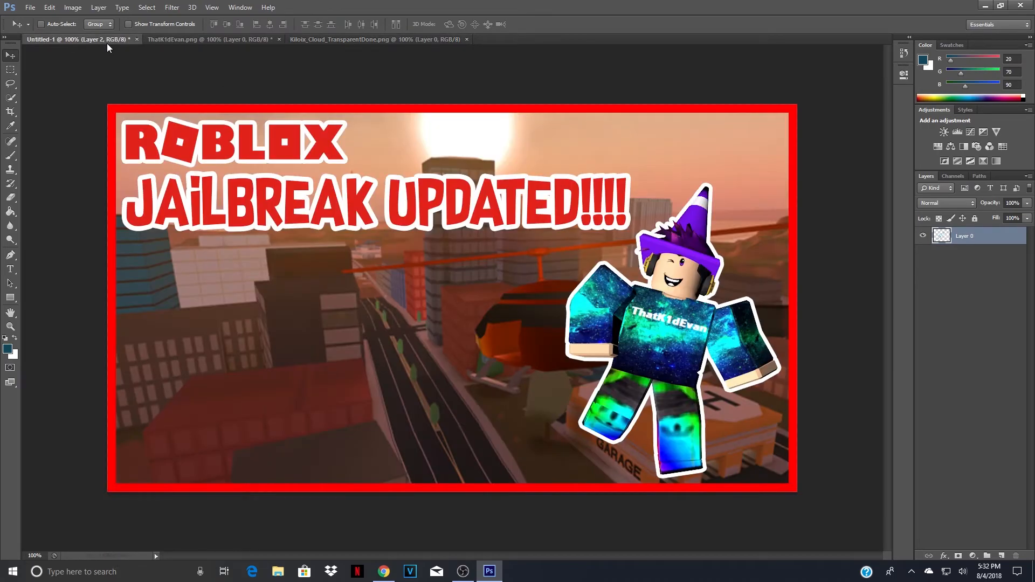
pyautogui.hotkey('ctrl', 'v')
pyautogui.moveTo(515, 242); pyautogui.dragTo(399, 285)
pyautogui.hotkey('ctrl', 't')
pyautogui.moveTo(334, 226); pyautogui.dragTo(335, 424)
pyautogui.moveTo(487, 440); pyautogui.dragTo(151, 456)
pyautogui.press('Return')
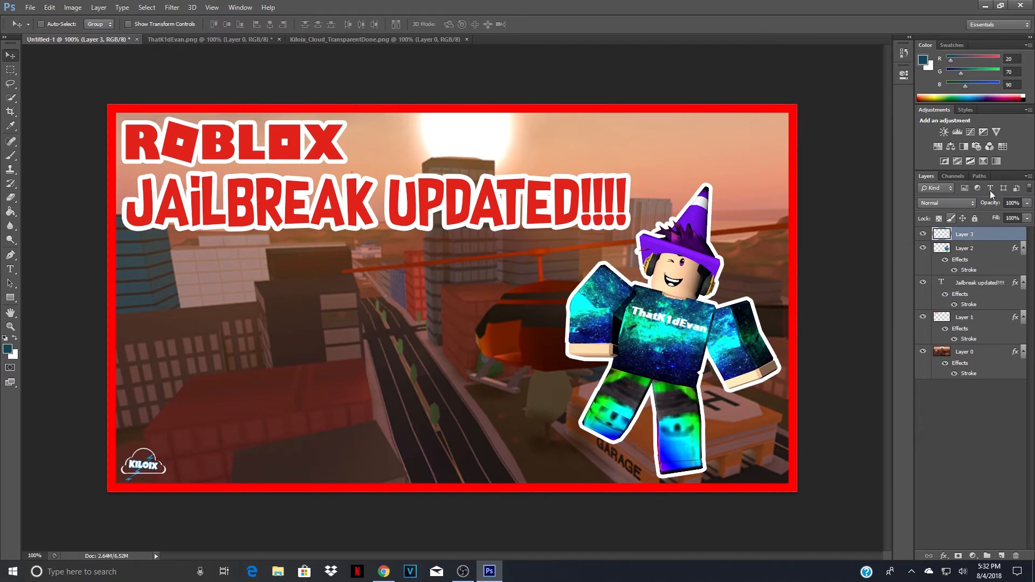
# Set the opacity of the KILOIX logo layer, Layer 3, to 50% and deselect the layer.
pyautogui.doubleClick(1012, 203)
pyautogui.write('50')
pyautogui.press('Return')
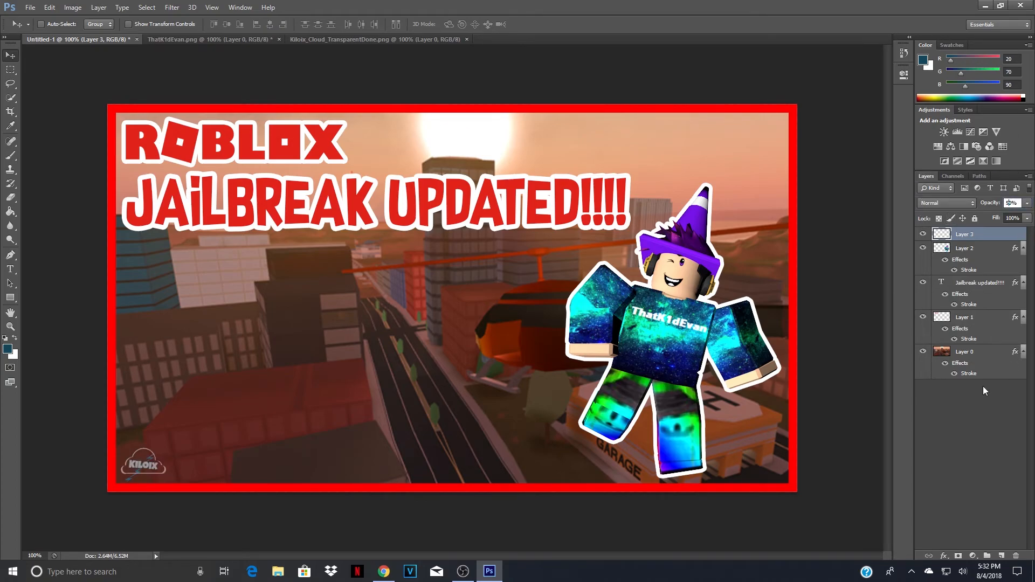
pyautogui.click(967, 419)
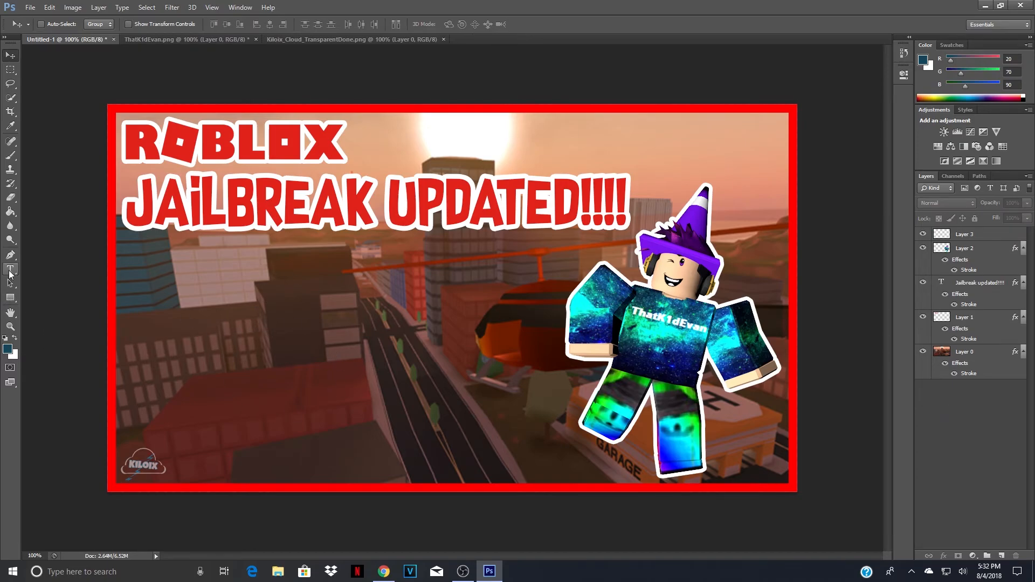
# Blur the whole city background on Layer 0 with the Blur tool, using a 215 px brush at 50% strength.
pyautogui.click(974, 356)
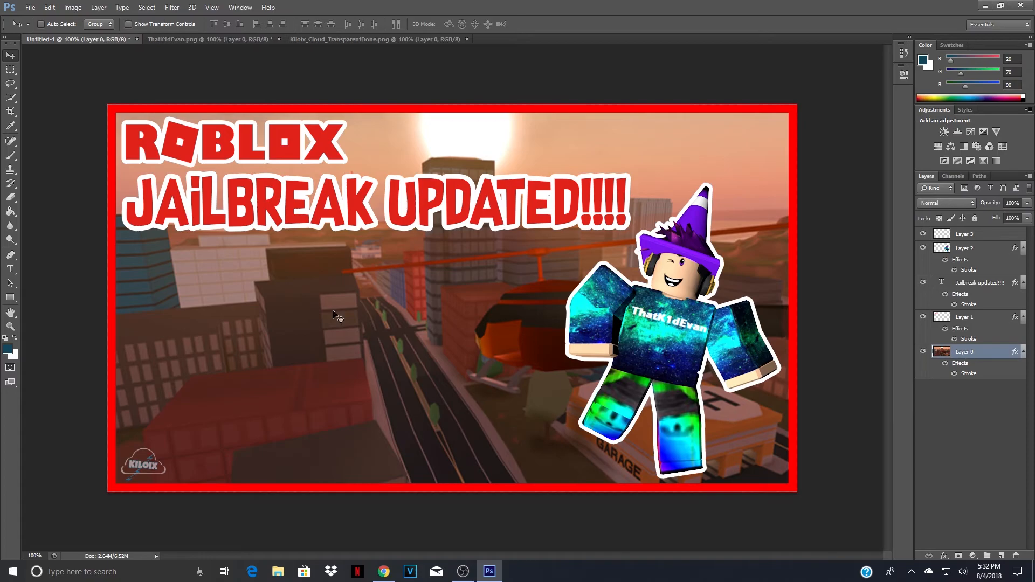
pyautogui.click(11, 227)
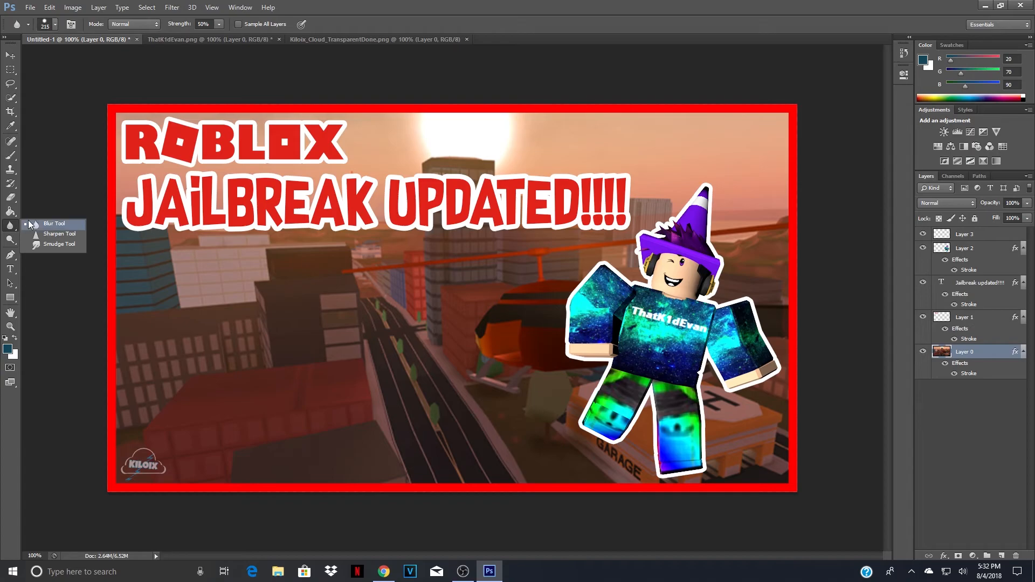
pyautogui.click(49, 227)
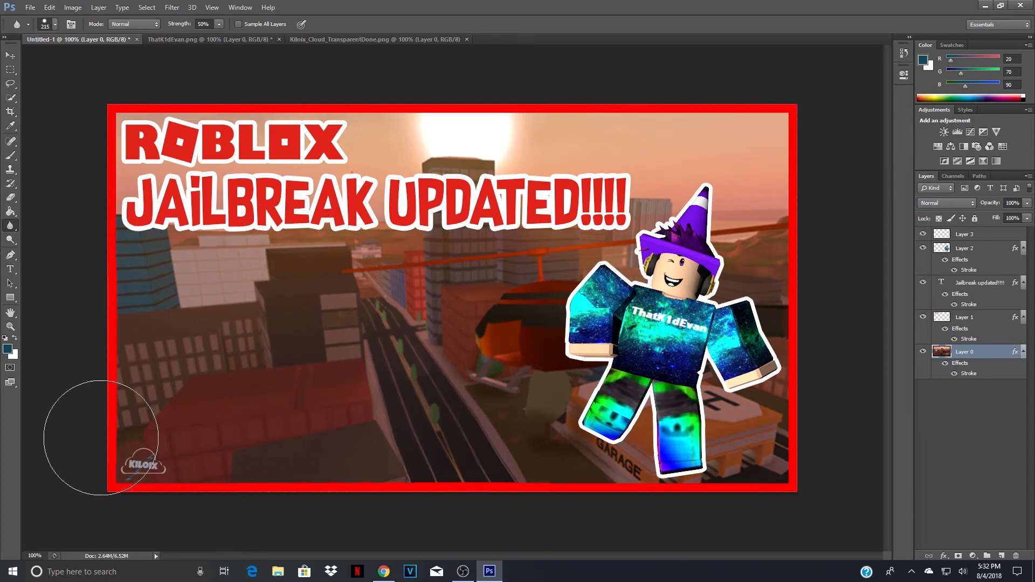
pyautogui.moveTo(508, 471)
pyautogui.mouseDown()
pyautogui.moveTo(663, 423)
pyautogui.moveTo(835, 418)
pyautogui.moveTo(794, 397)
pyautogui.mouseUp()
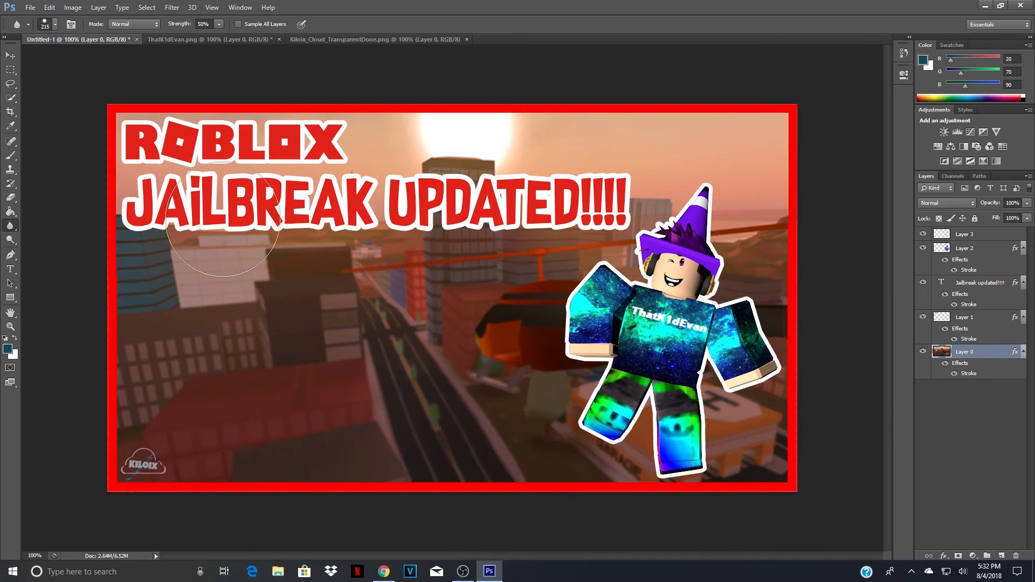
pyautogui.moveTo(115, 127)
pyautogui.mouseDown()
pyautogui.moveTo(302, 156)
pyautogui.moveTo(127, 200)
pyautogui.mouseUp()
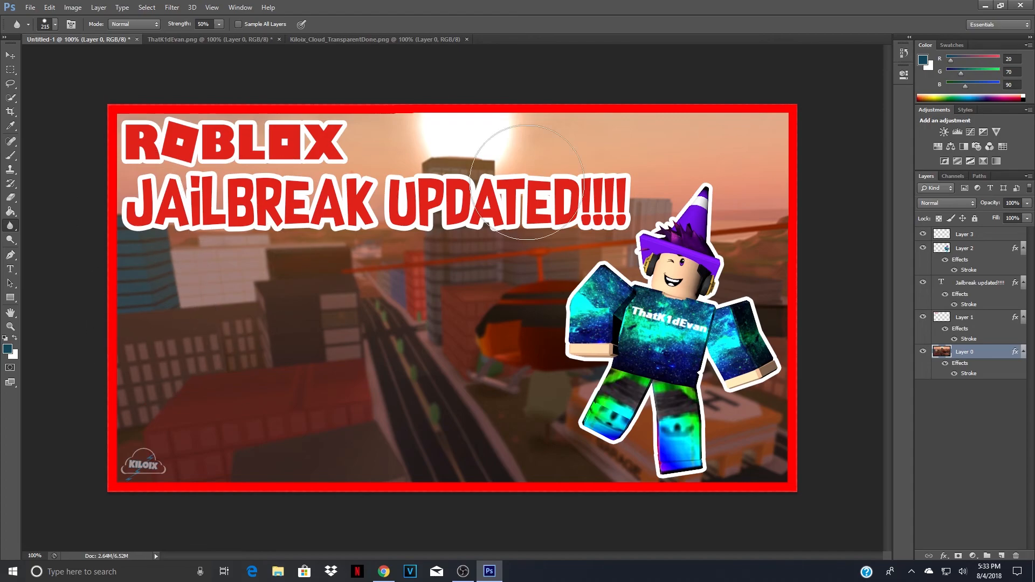
pyautogui.moveTo(604, 151); pyautogui.dragTo(500, 157)
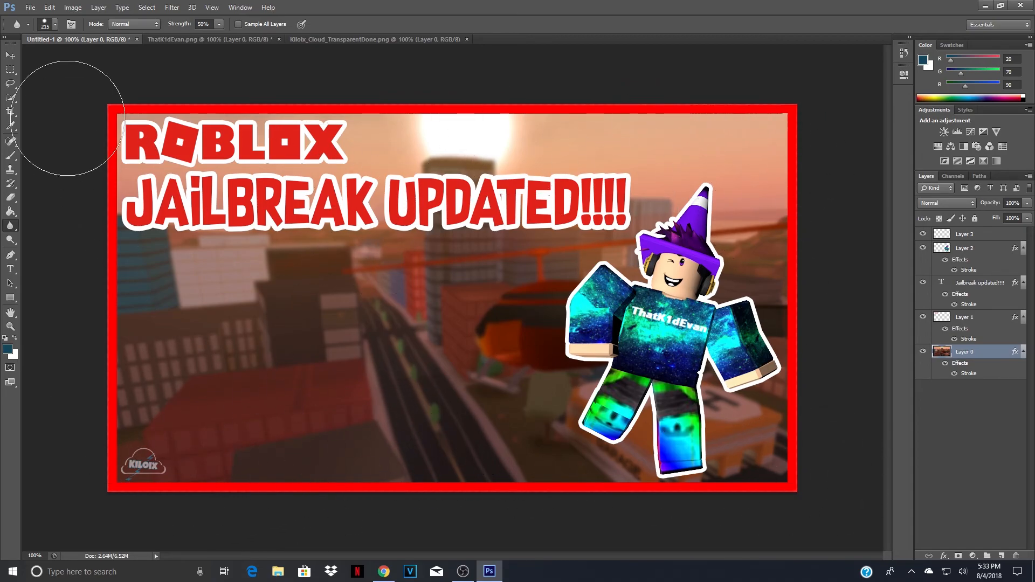
pyautogui.click(55, 25)
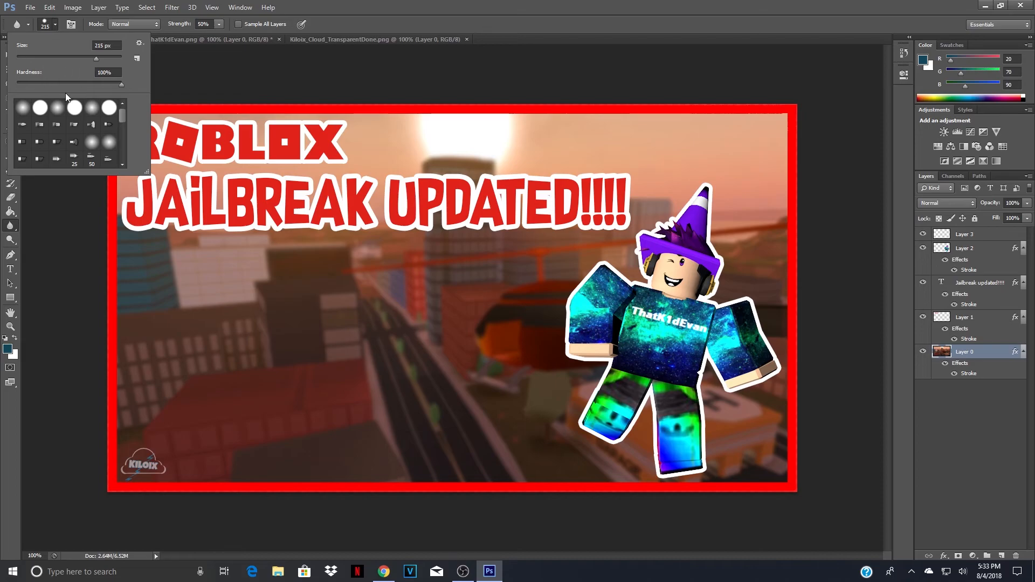
pyautogui.click(261, 331)
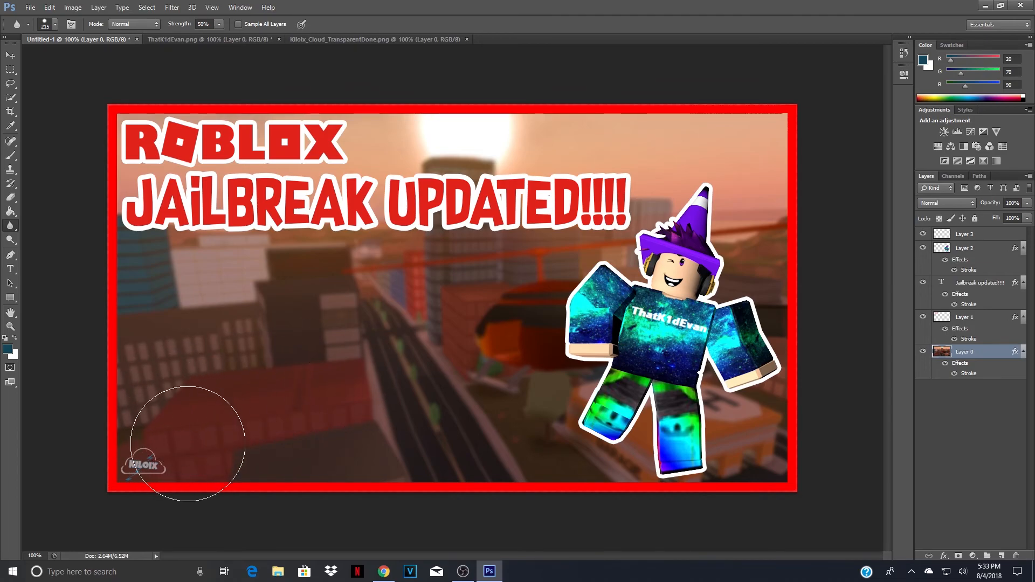
pyautogui.click(10, 55)
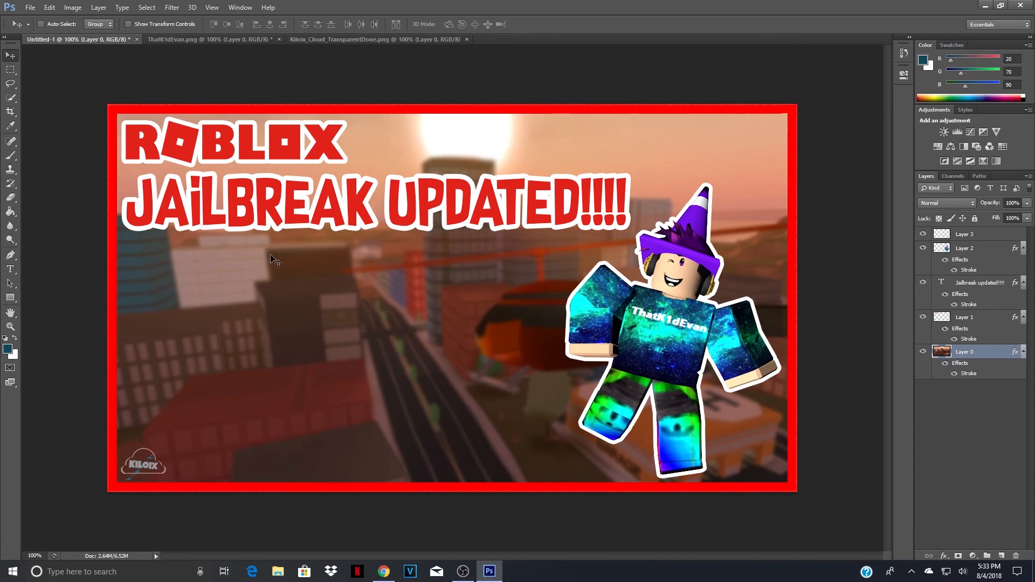
# Open Livestream Thumbnail Money.png from Saved Pictures as an example and compare it with the Untitled-1 thumbnail.
pyautogui.click(30, 7)
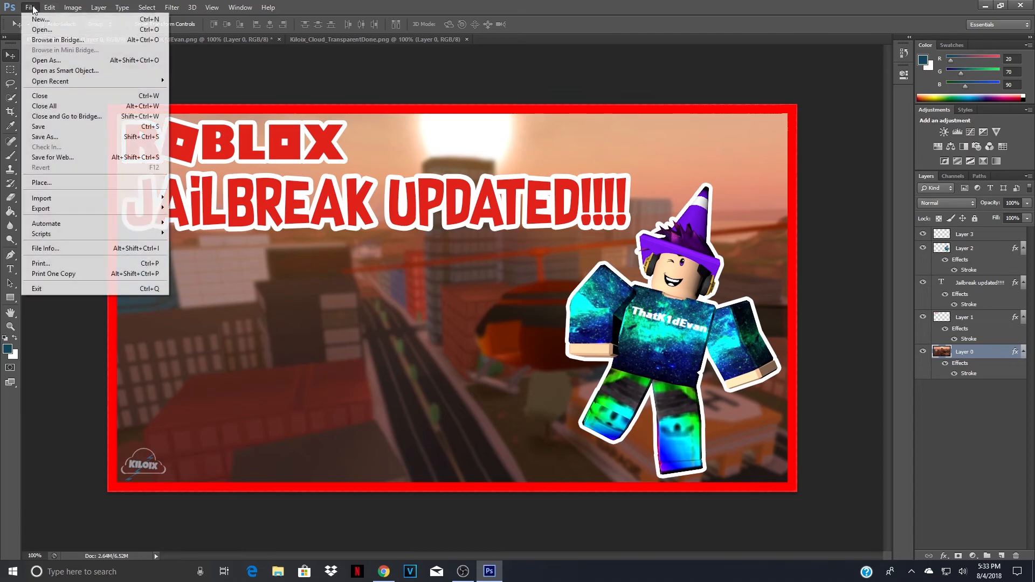
pyautogui.click(53, 30)
pyautogui.scroll(-10, 581, 222)
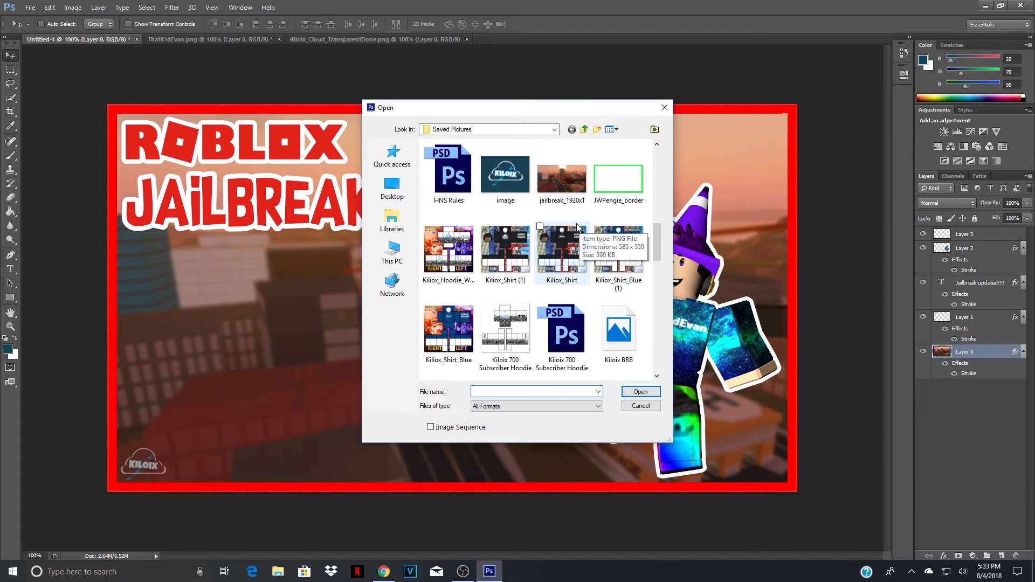
pyautogui.scroll(-10, 581, 222)
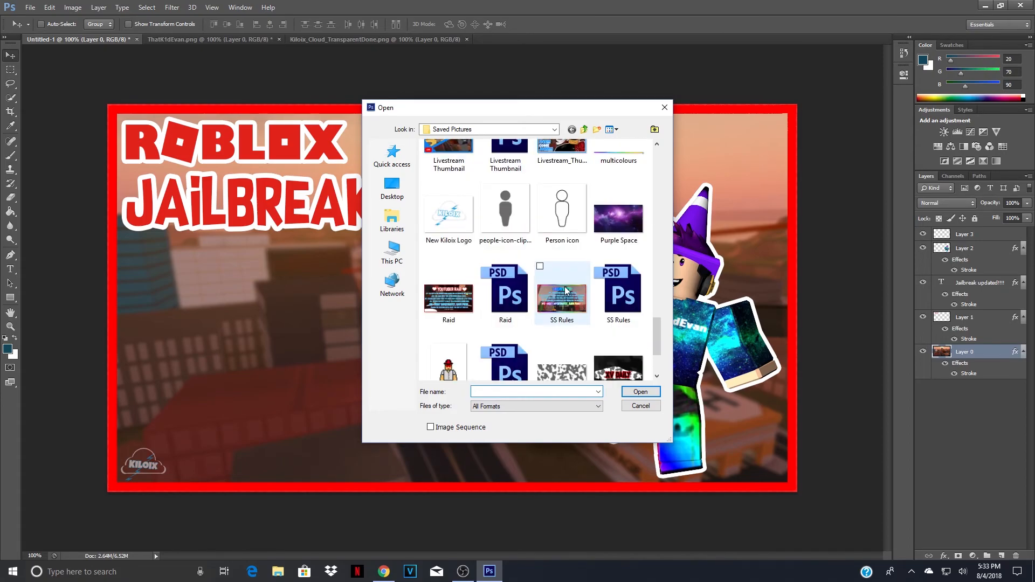
pyautogui.scroll(2, 566, 294)
pyautogui.doubleClick(561, 181)
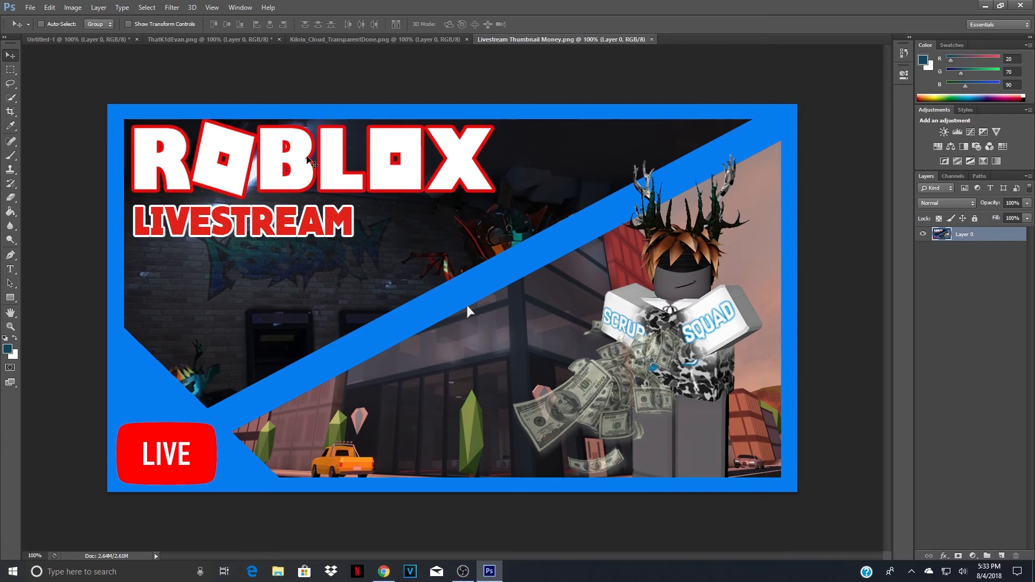
pyautogui.click(109, 40)
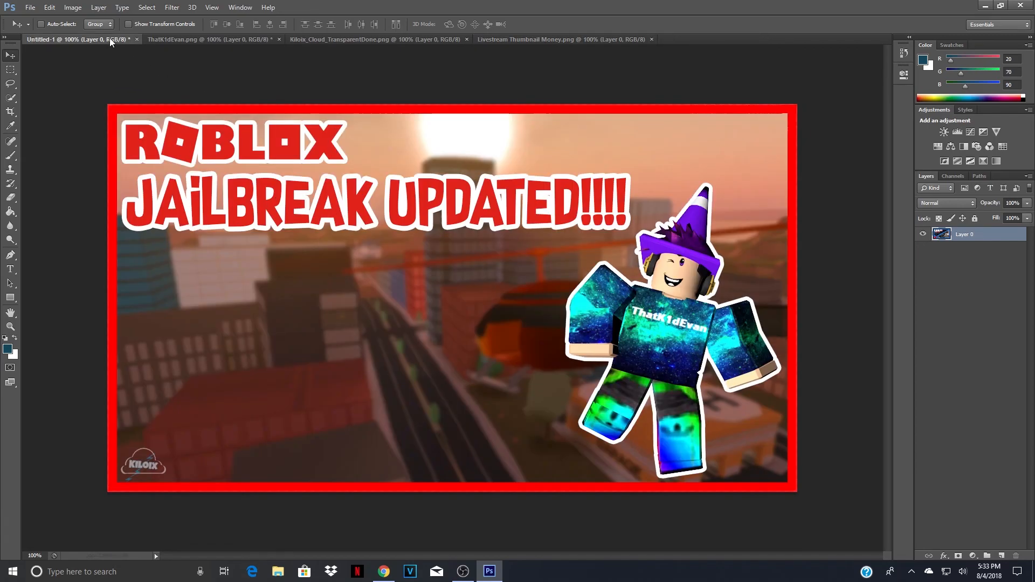
pyautogui.click(530, 41)
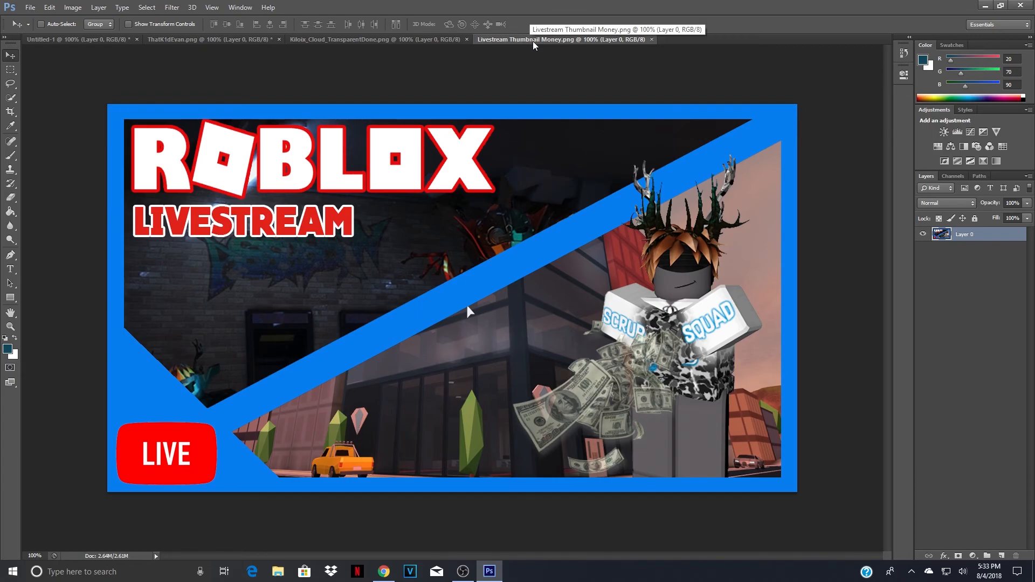